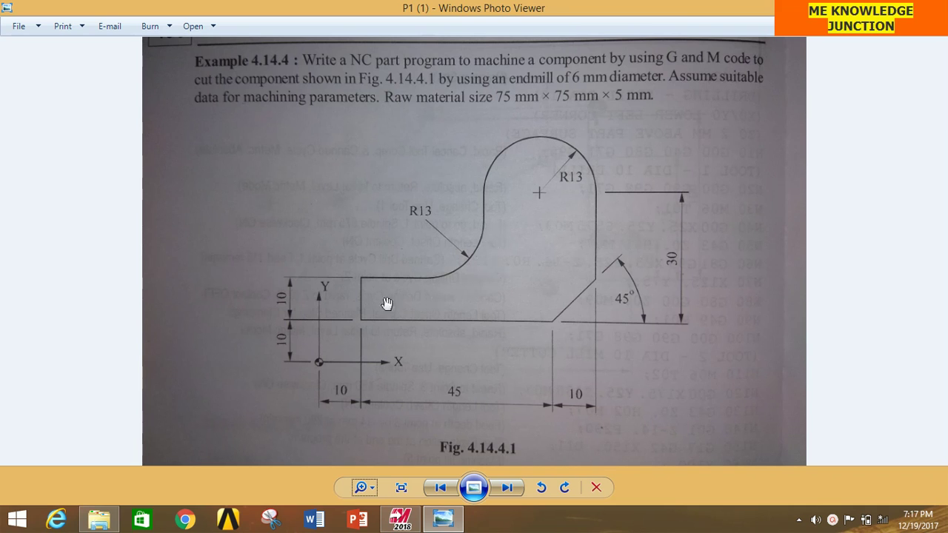
# Confirm the Metric mcamxm.config is the current system configuration and close the dialog.
pyautogui.click(319, 371)
pyautogui.click(401, 515)
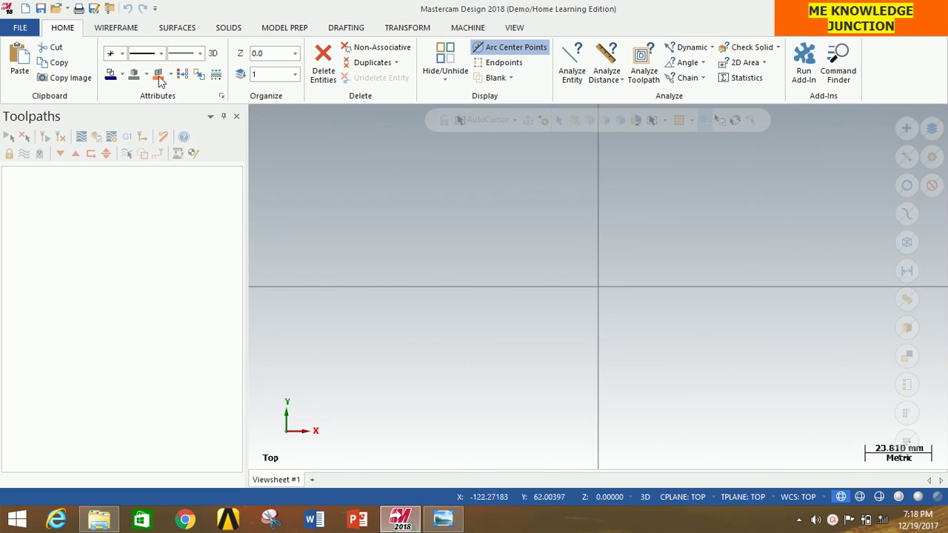
pyautogui.click(18, 29)
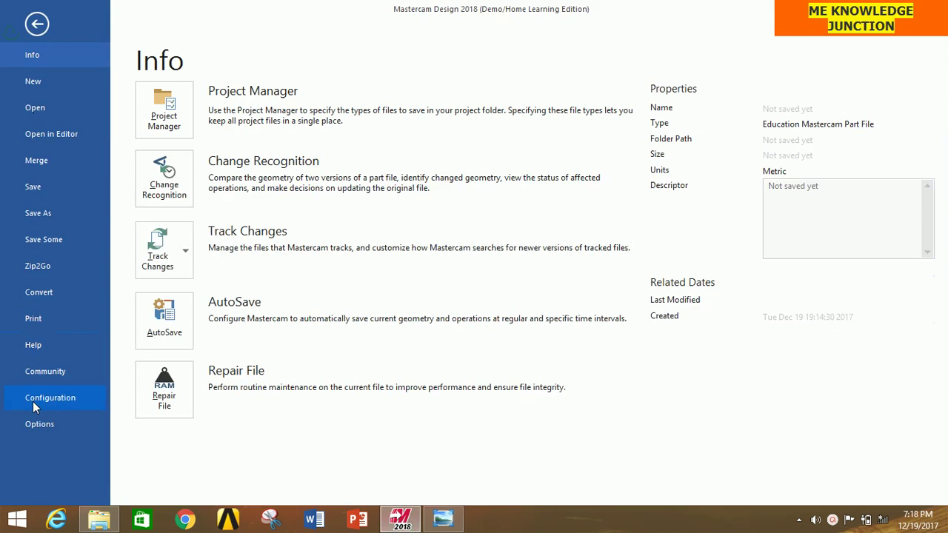
pyautogui.click(34, 404)
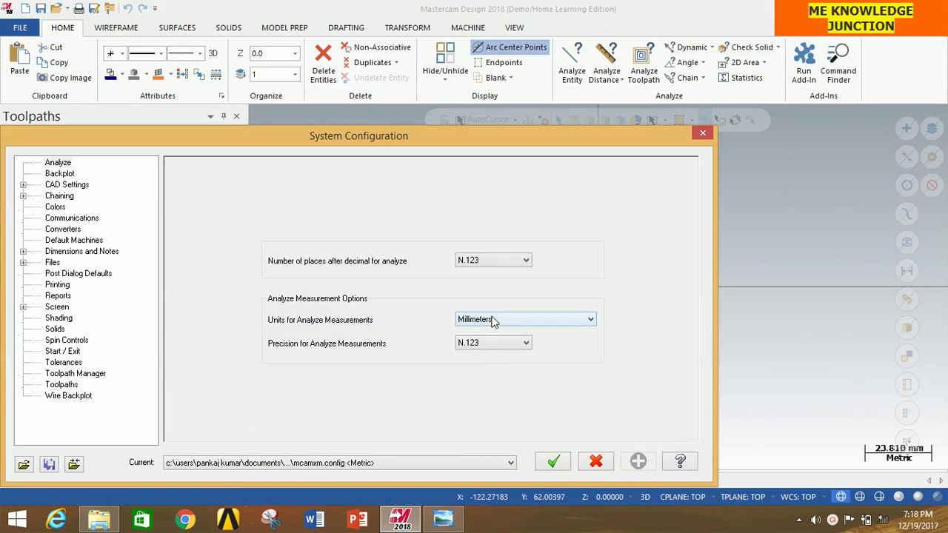
pyautogui.click(383, 465)
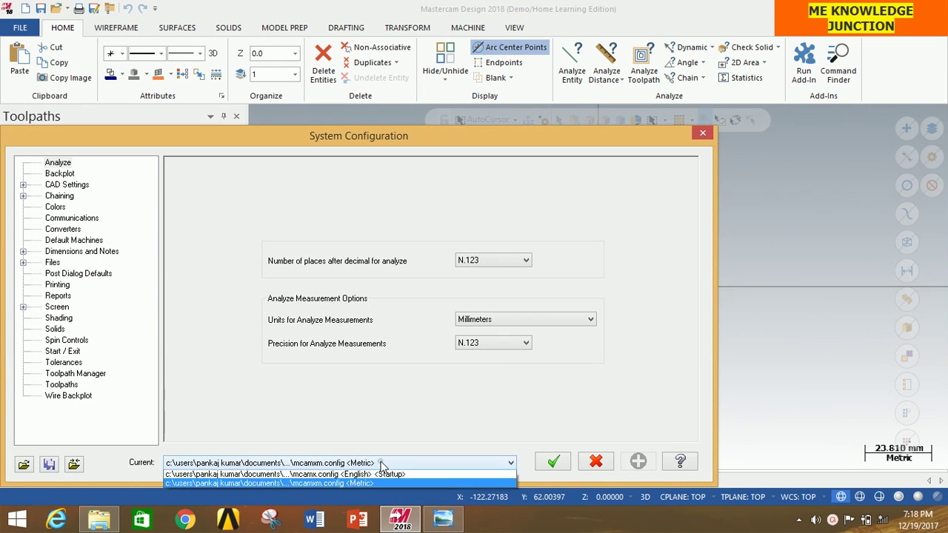
pyautogui.click(381, 475)
pyautogui.click(552, 462)
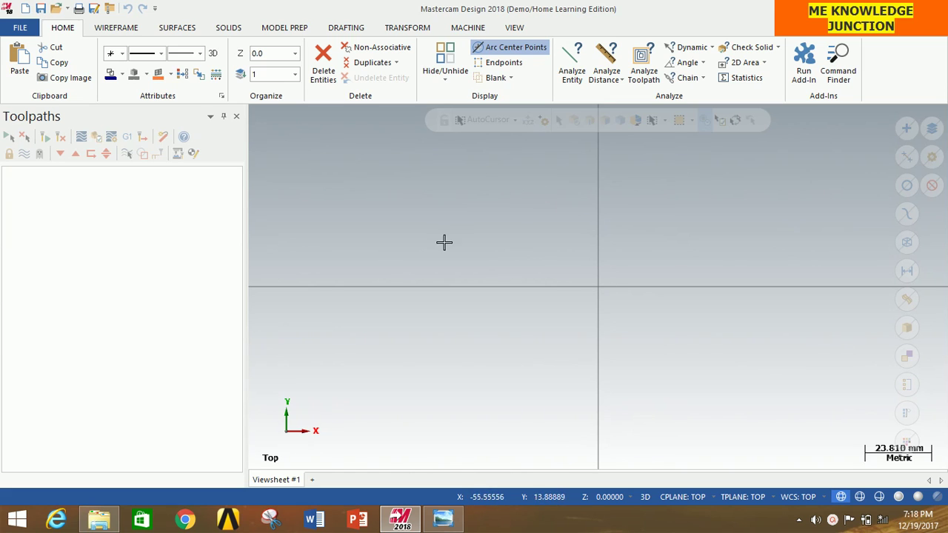
# Switch to the Wireframe tools and review the textbook part drawing.
pyautogui.click(126, 30)
pyautogui.scroll(-4, 343, 396)
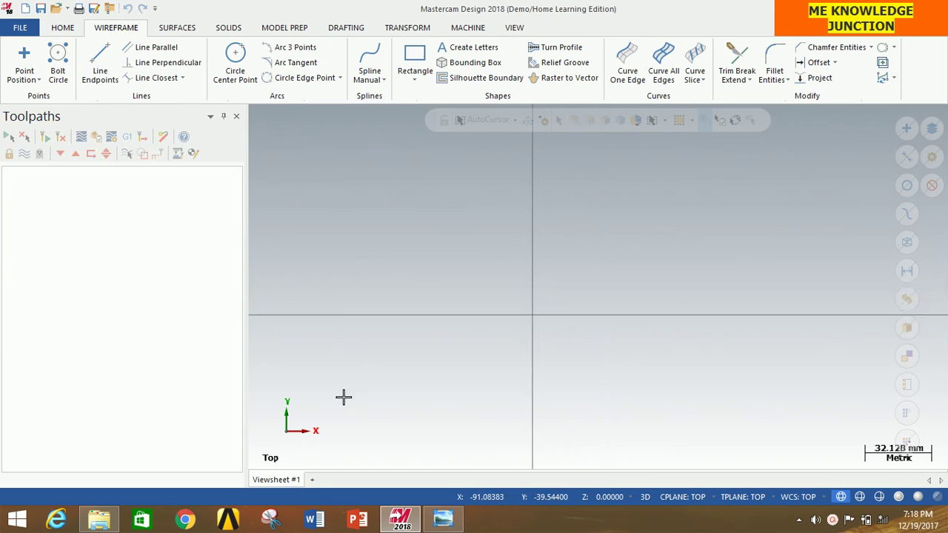
pyautogui.scroll(-1, 343, 397)
pyautogui.scroll(-2, 348, 411)
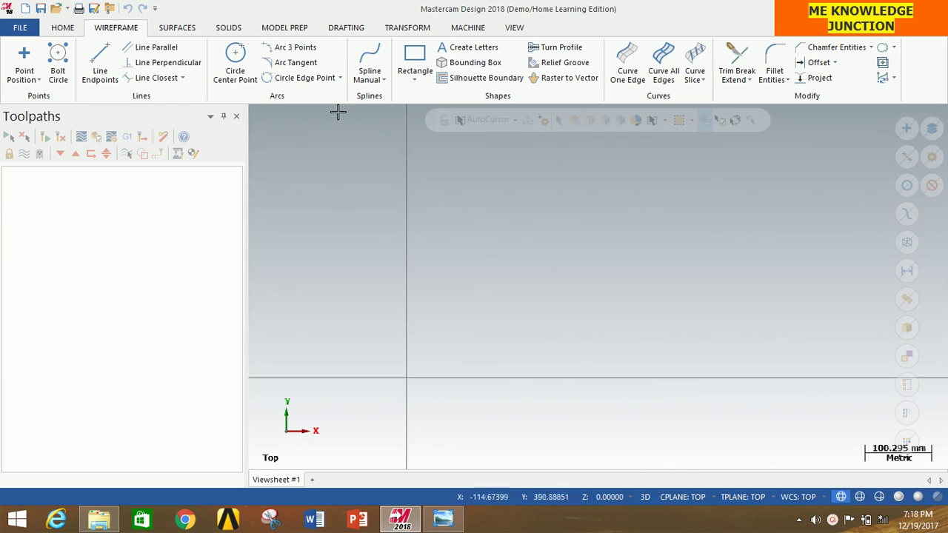
pyautogui.click(437, 521)
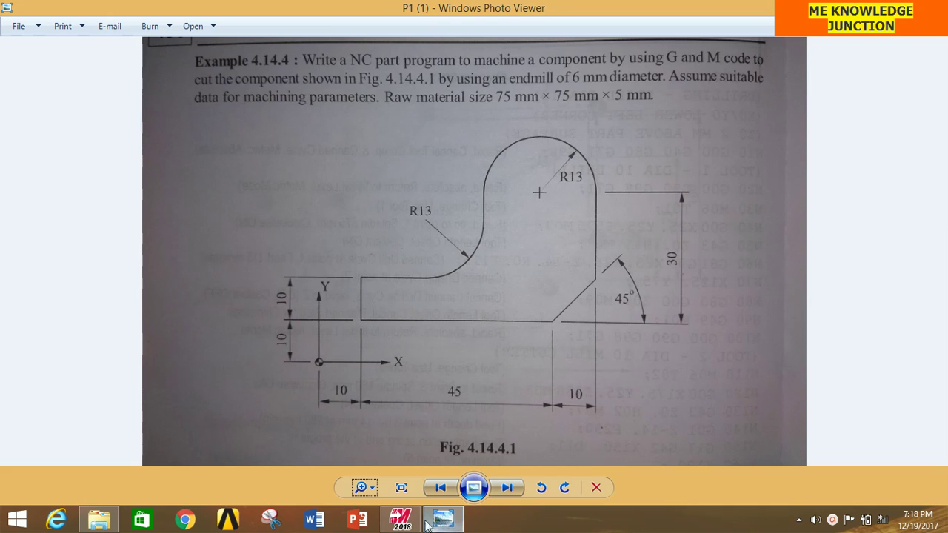
pyautogui.click(400, 520)
# Place a point at X10, Y10 with Point Position, then recheck the part drawing.
pyautogui.click(26, 59)
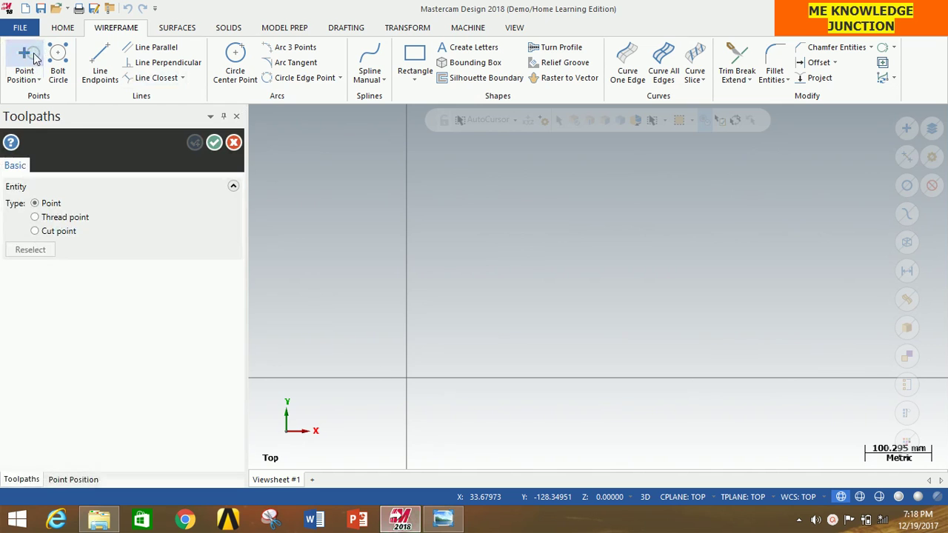
pyautogui.write('10')
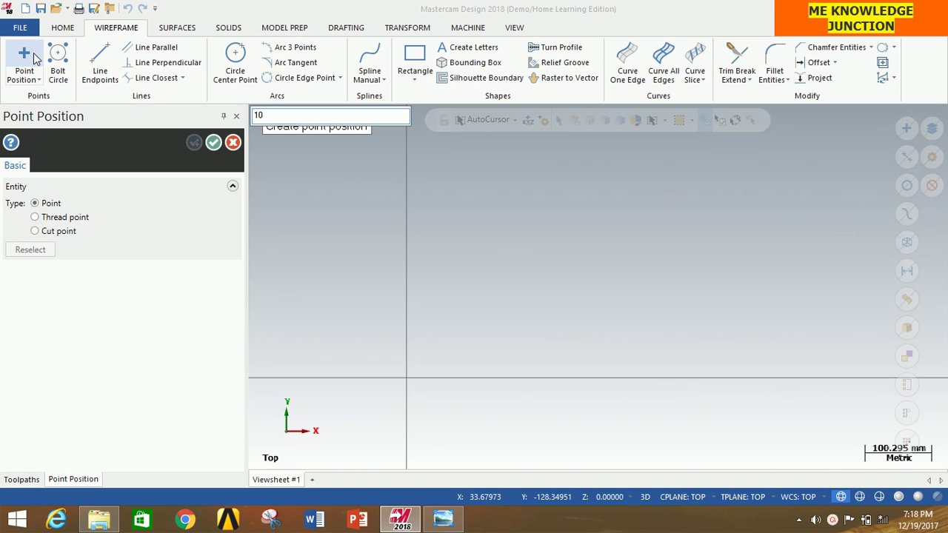
pyautogui.press('Return')
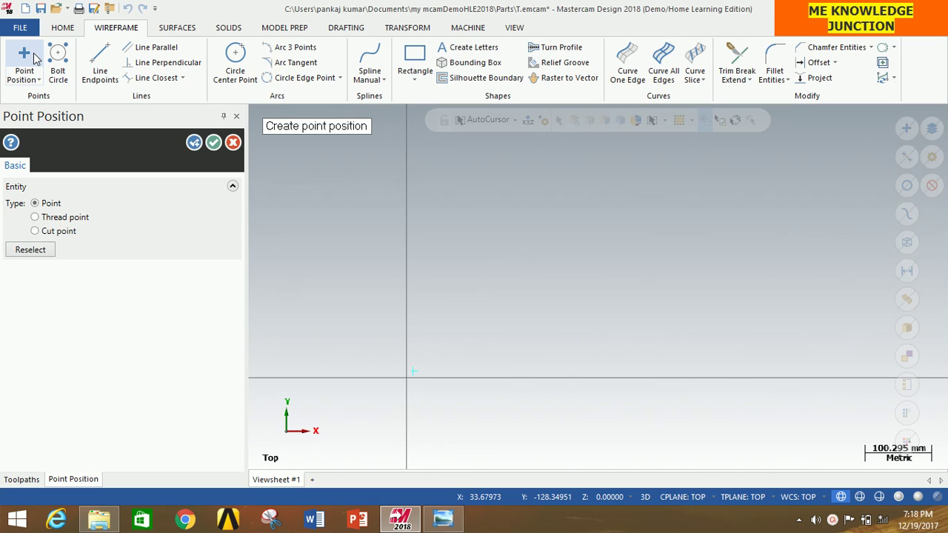
pyautogui.click(213, 142)
pyautogui.scroll(4, 432, 370)
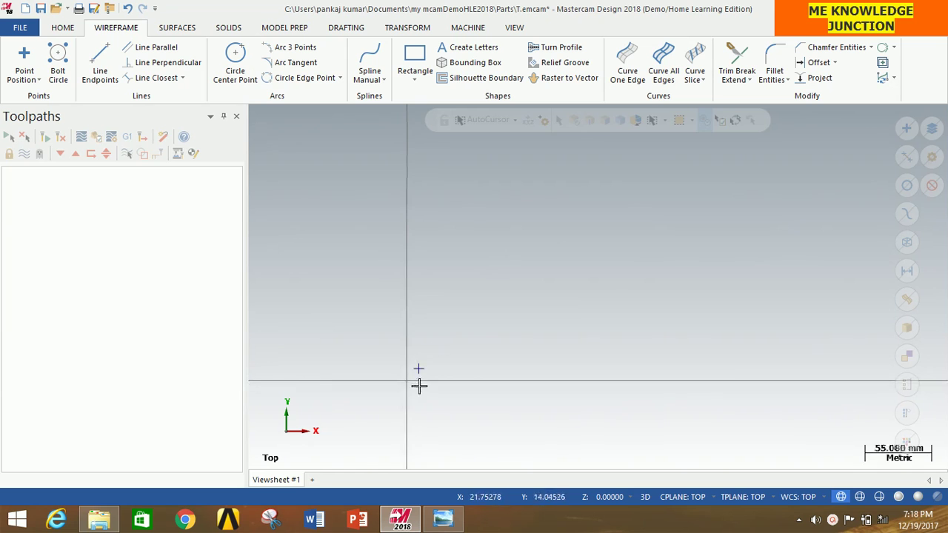
pyautogui.click(402, 518)
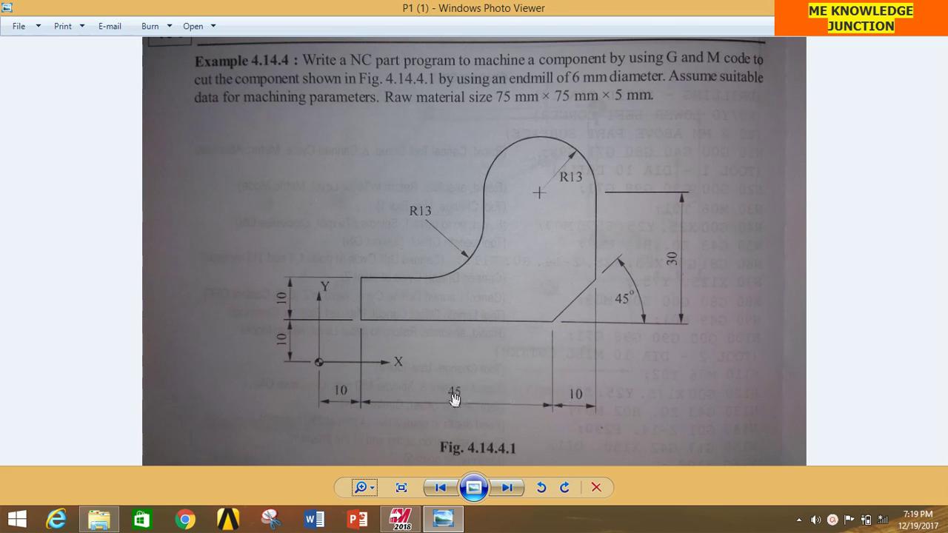
pyautogui.moveTo(441, 522)
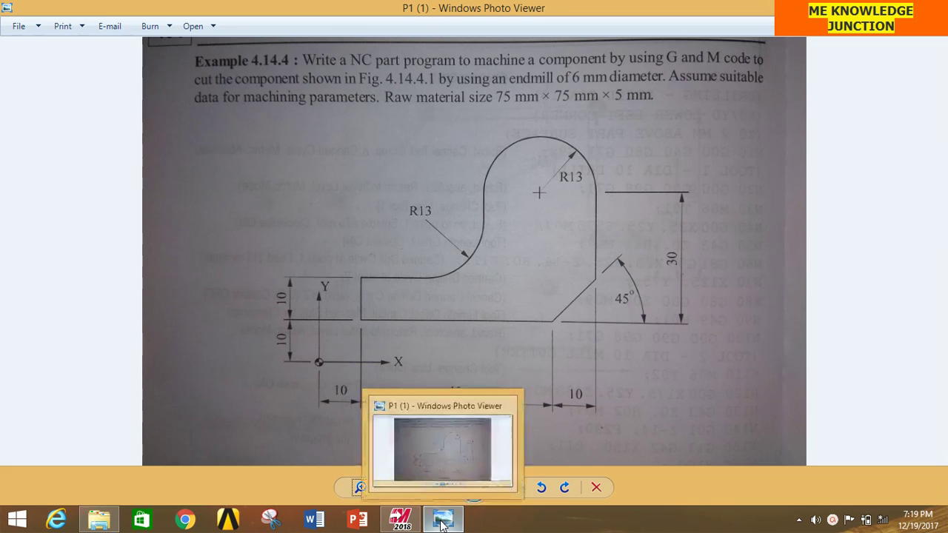
pyautogui.click(400, 520)
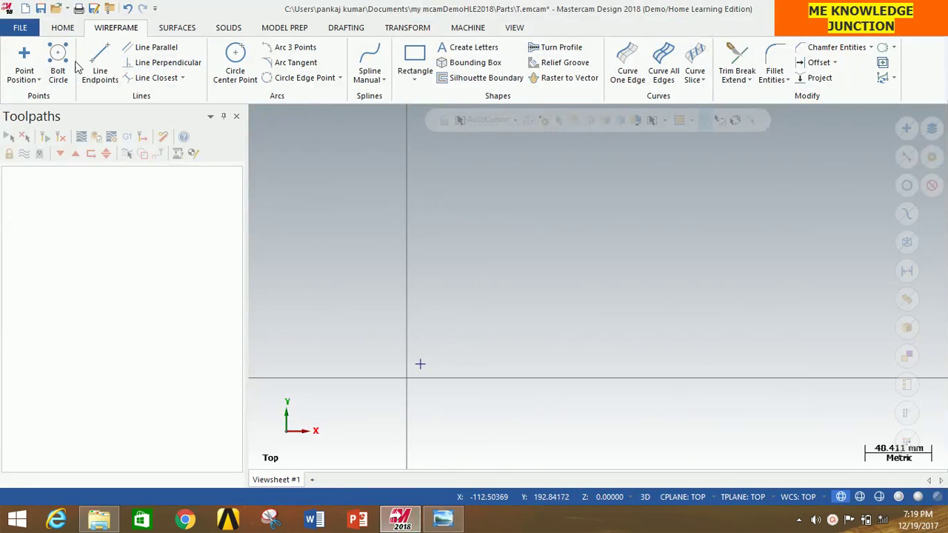
# Draw a 55 mm horizontal base line rightward from the X10, Y10 point.
pyautogui.click(100, 59)
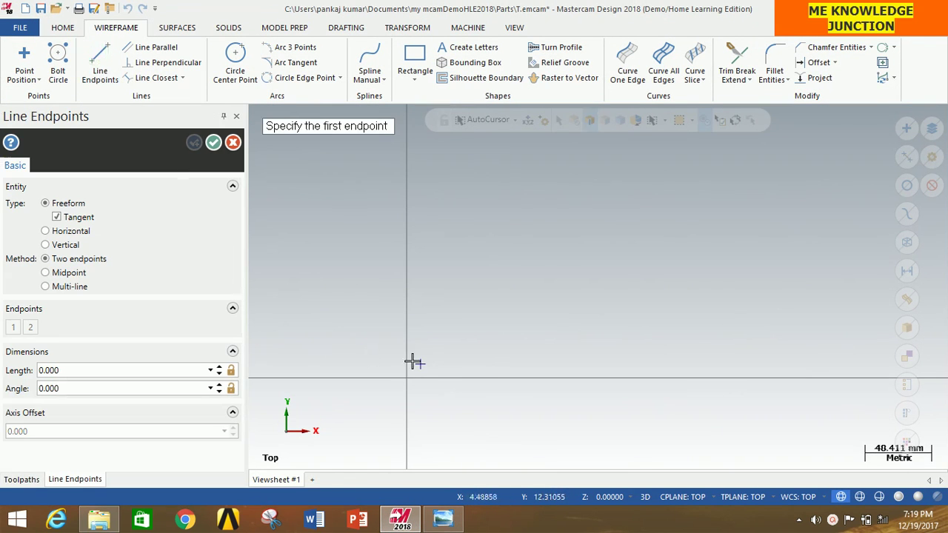
pyautogui.click(420, 364)
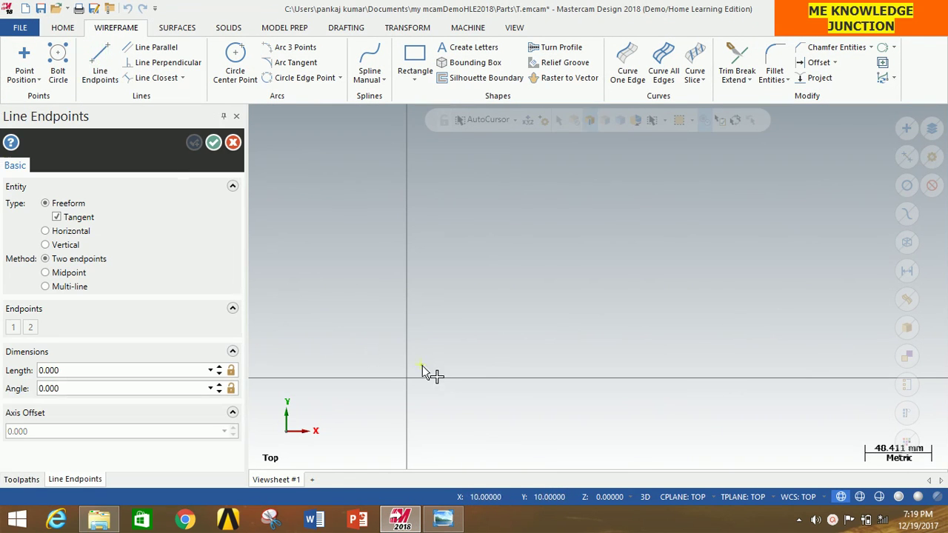
pyautogui.click(670, 363)
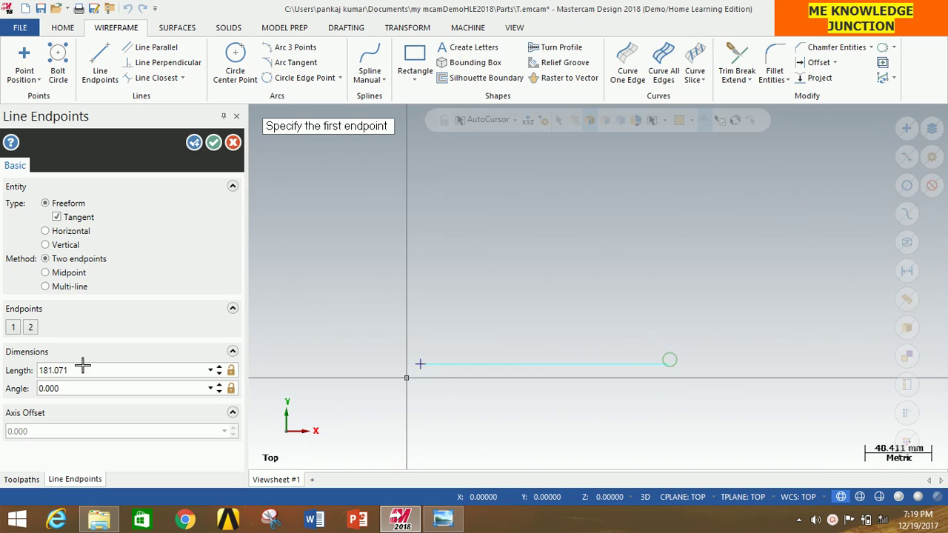
pyautogui.doubleClick(86, 371)
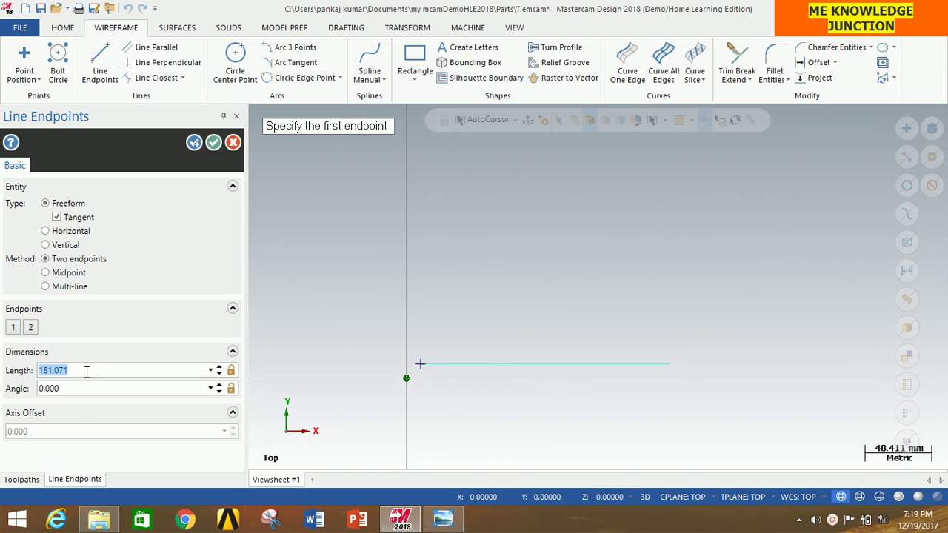
pyautogui.write('55')
pyautogui.press('Return')
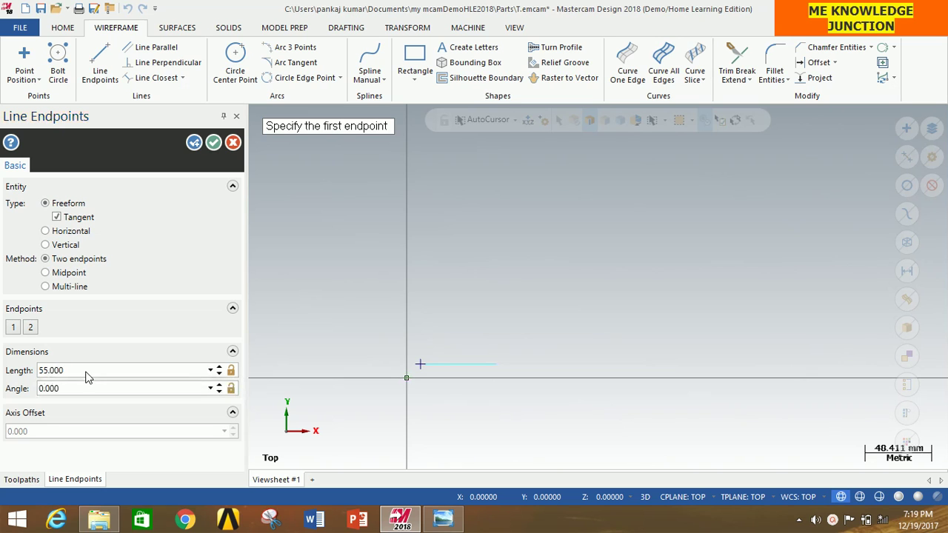
# Consult the textbook part drawing for the next dimension.
pyautogui.click(443, 519)
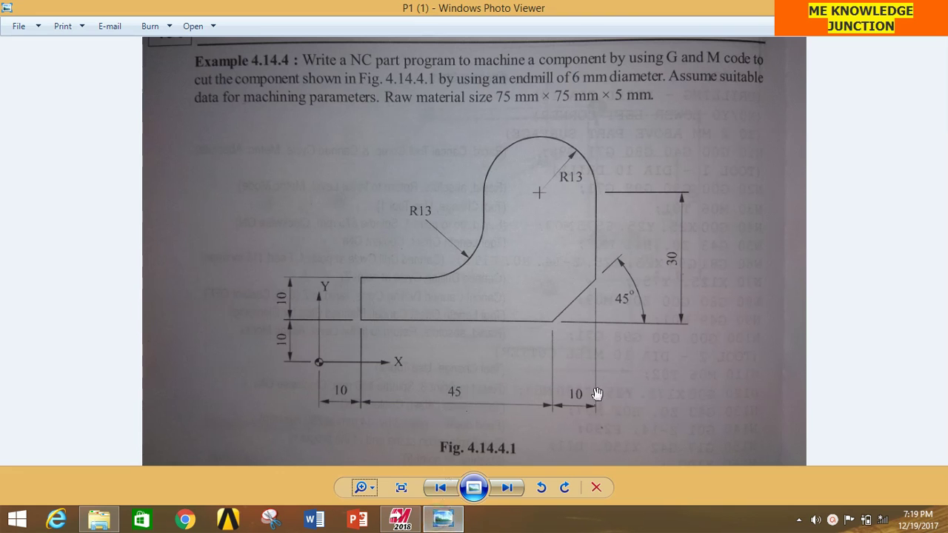
pyautogui.moveTo(417, 526)
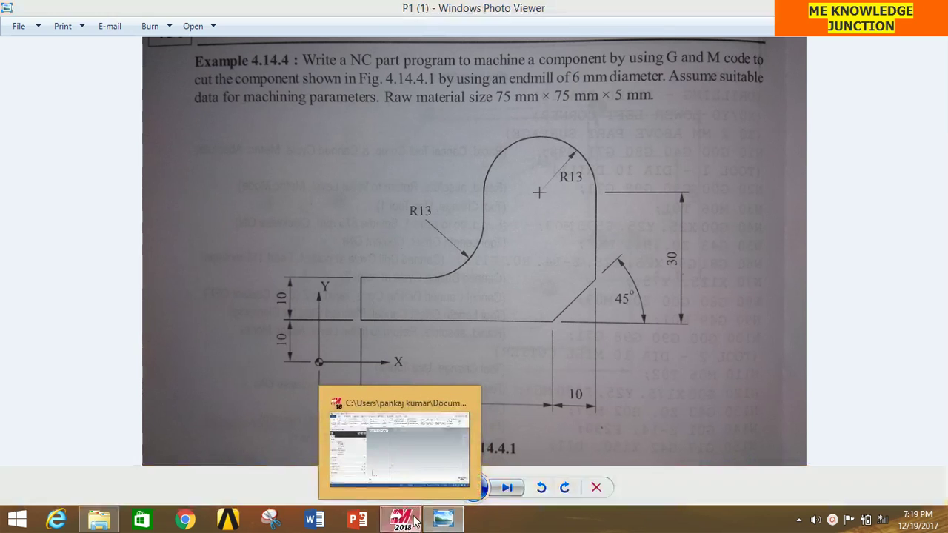
pyautogui.click(411, 523)
pyautogui.rightClick(429, 523)
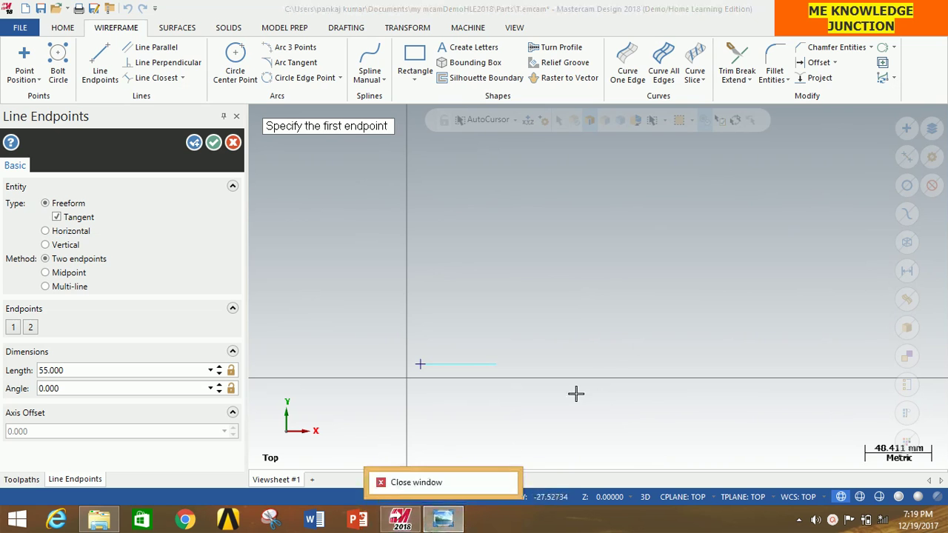
pyautogui.click(618, 394)
pyautogui.click(401, 520)
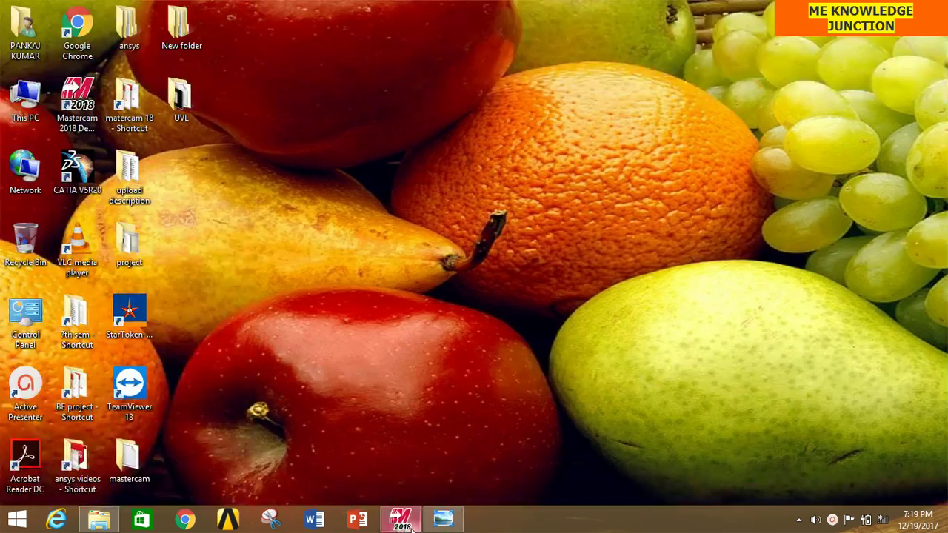
pyautogui.click(443, 520)
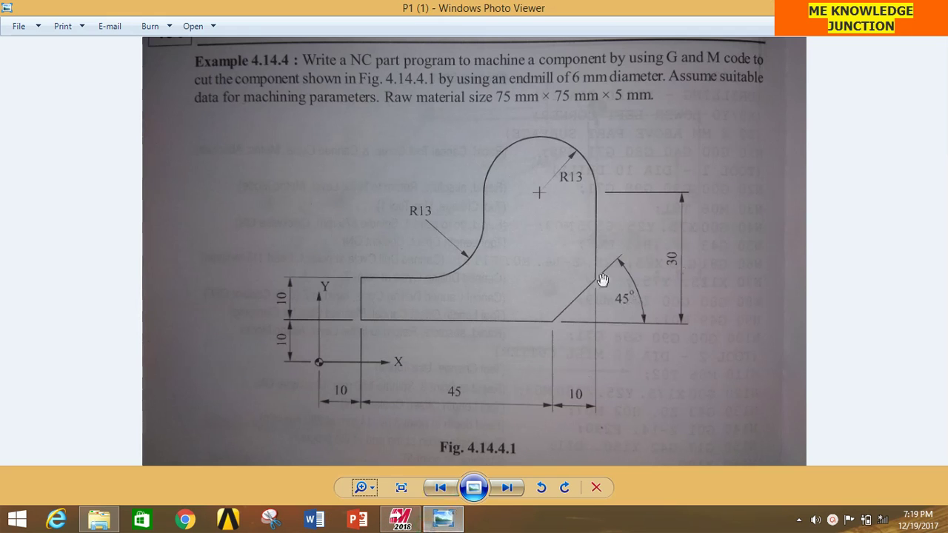
pyautogui.click(415, 522)
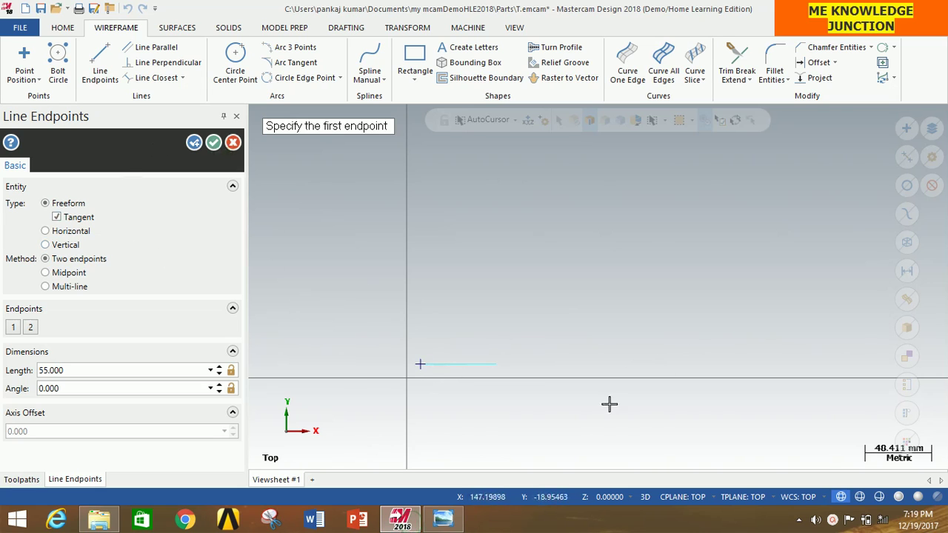
# Draw a 30 mm vertical line up from the base line's right end.
pyautogui.click(496, 365)
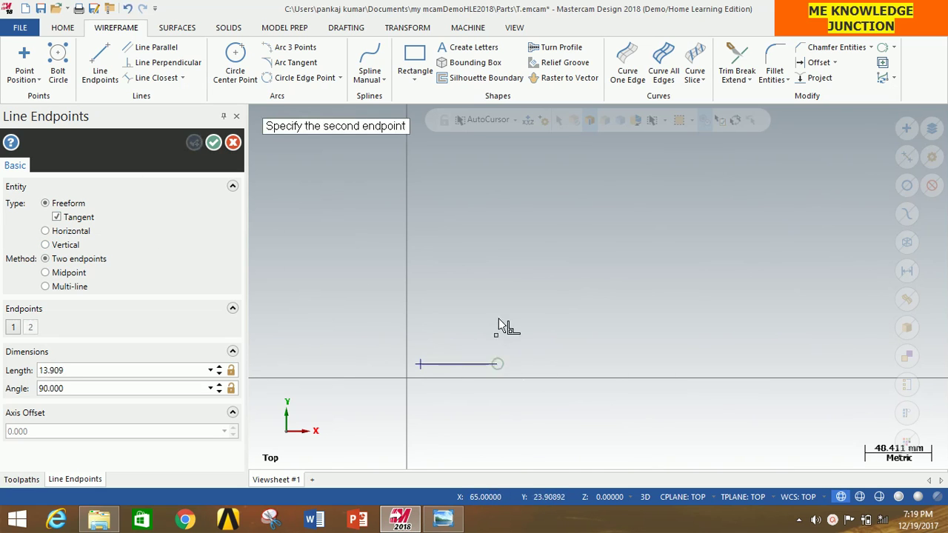
pyautogui.click(502, 271)
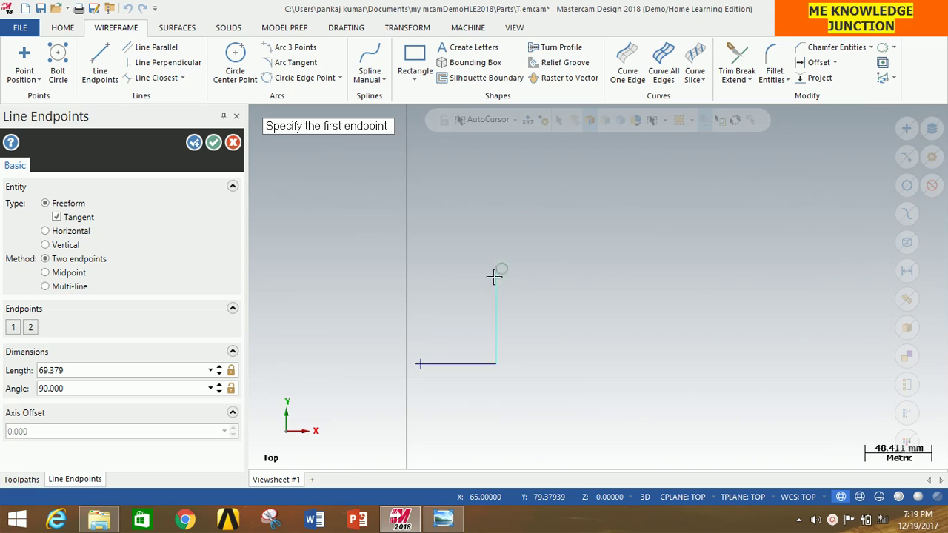
pyautogui.doubleClick(141, 371)
pyautogui.write('30')
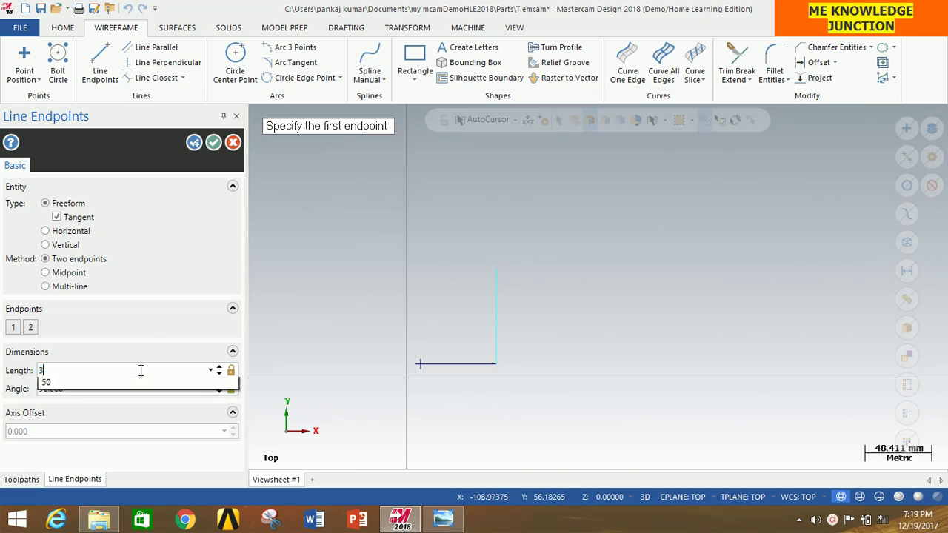
pyautogui.press('Return')
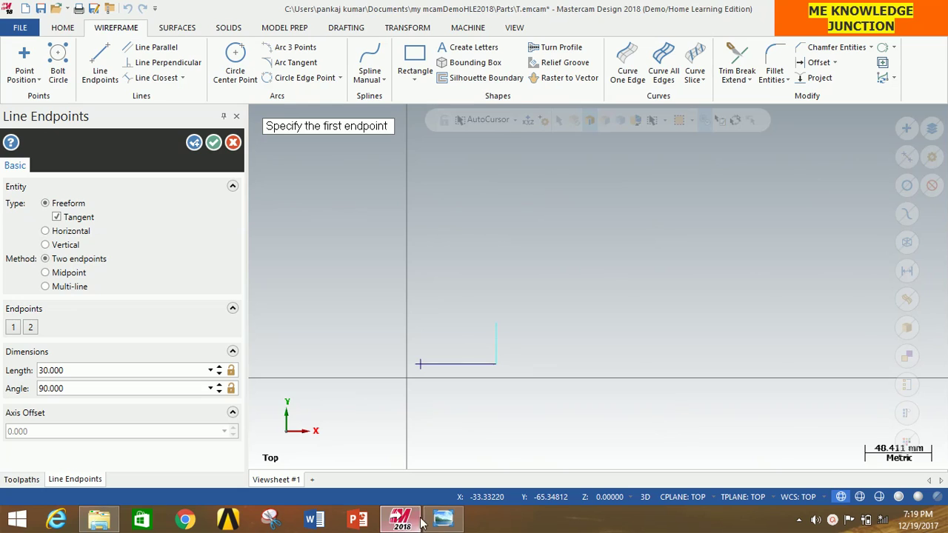
# Add a 10 mm vertical line up from the base line's left end, then show the textbook drawing.
pyautogui.click(443, 520)
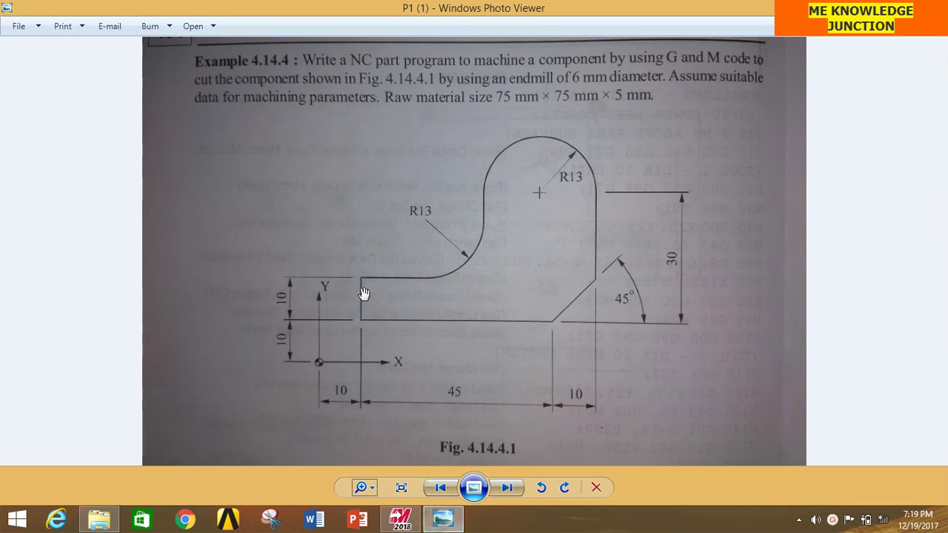
pyautogui.click(401, 518)
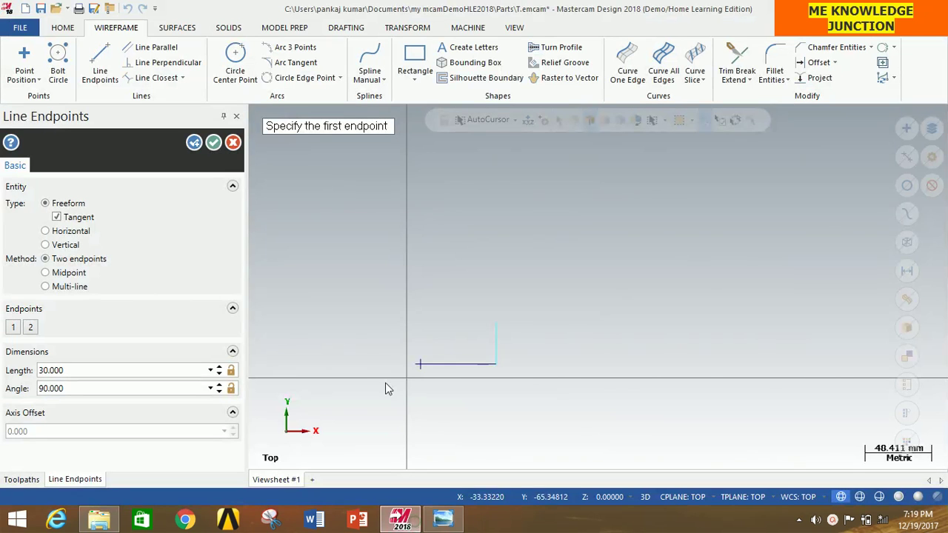
pyautogui.click(420, 364)
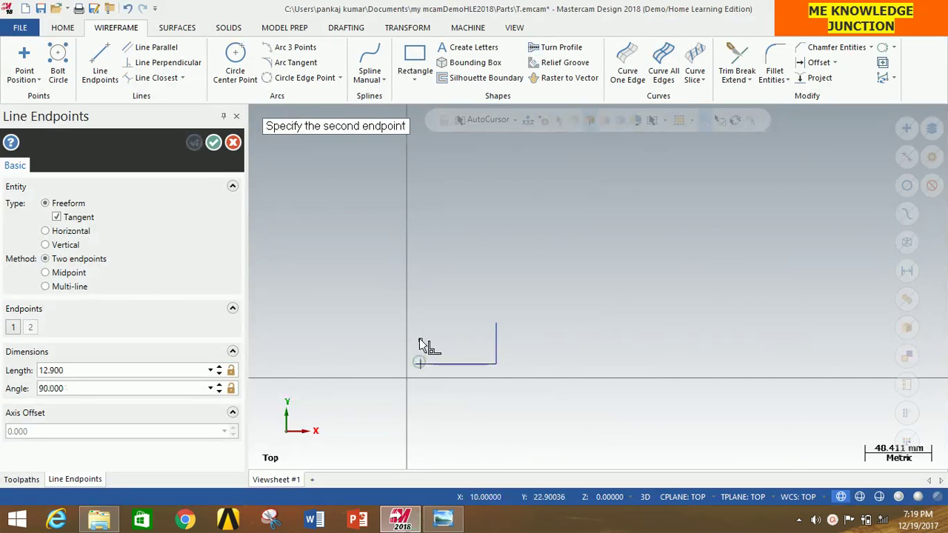
pyautogui.click(420, 326)
pyautogui.click(105, 371)
pyautogui.write('10')
pyautogui.press('Return')
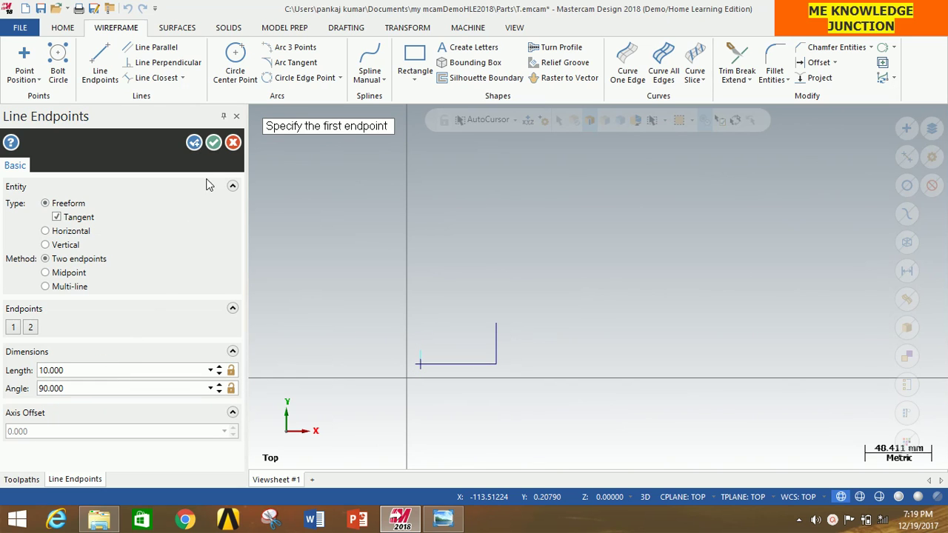
pyautogui.click(213, 142)
pyautogui.scroll(6, 444, 360)
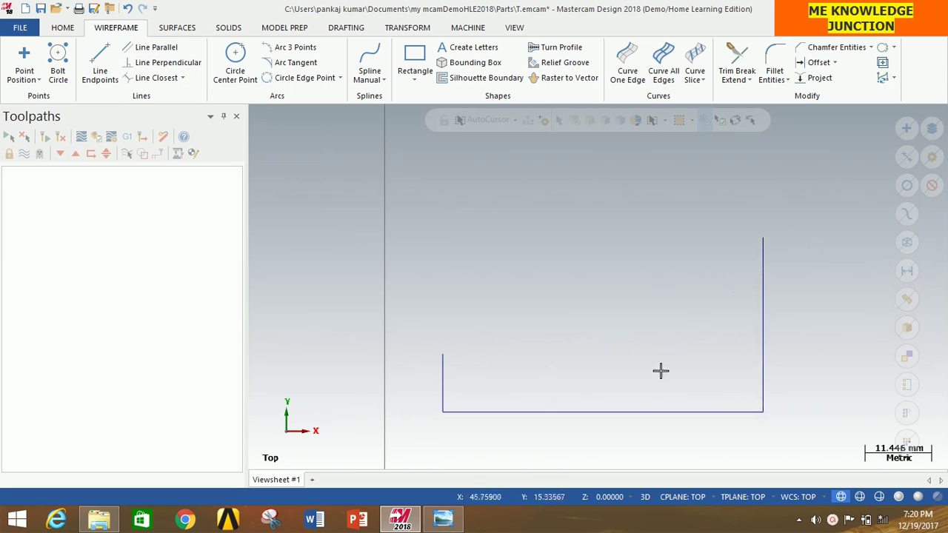
pyautogui.click(443, 522)
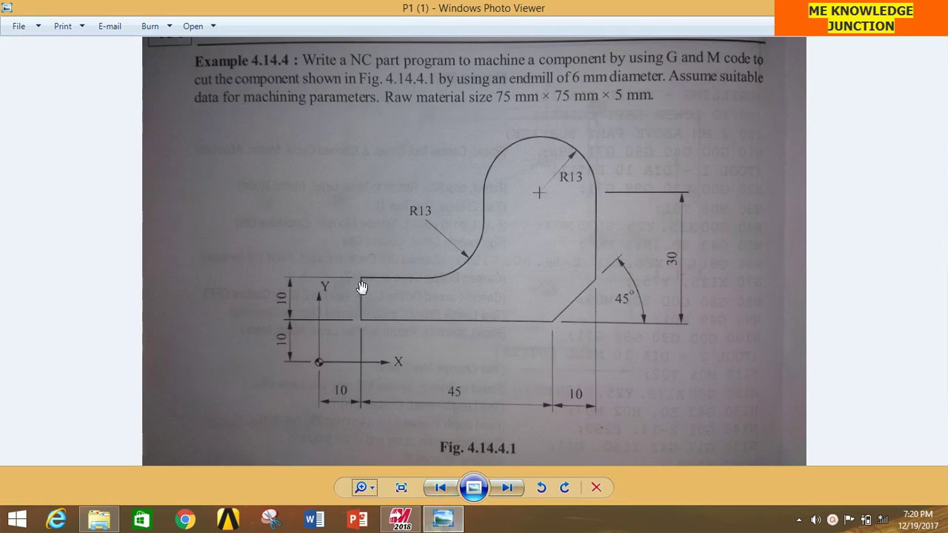
# Check the textbook dimensions, then place a point at X39, Y65 in Mastercam.
pyautogui.moveTo(364, 288); pyautogui.dragTo(483, 339)
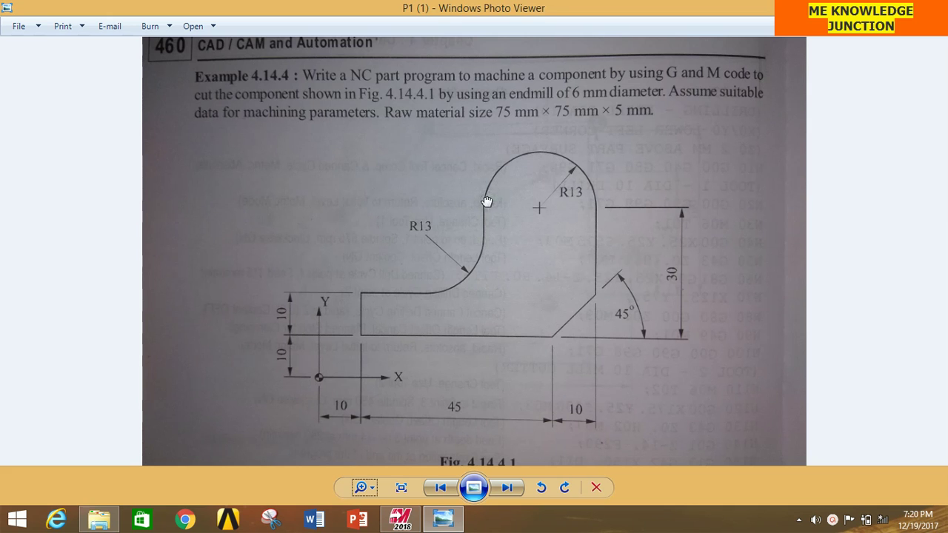
pyautogui.click(447, 525)
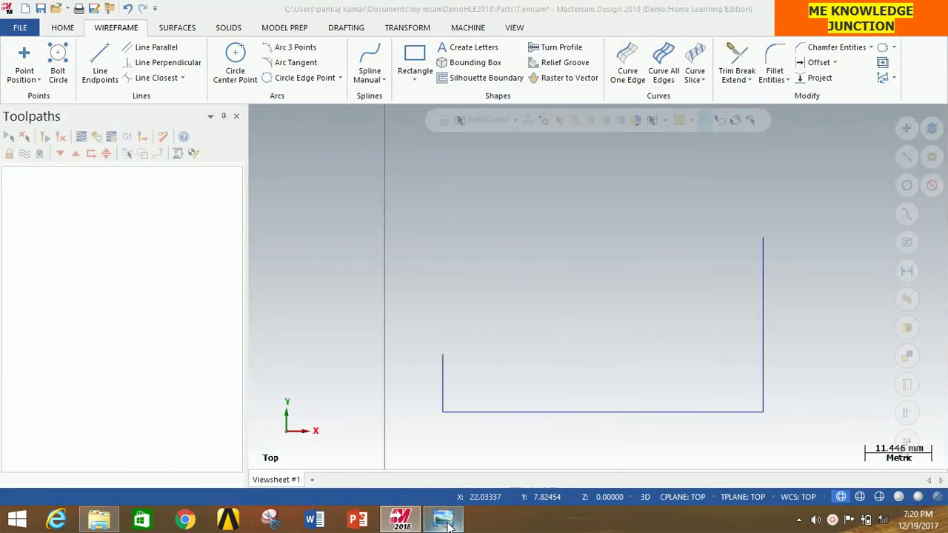
pyautogui.click(23, 60)
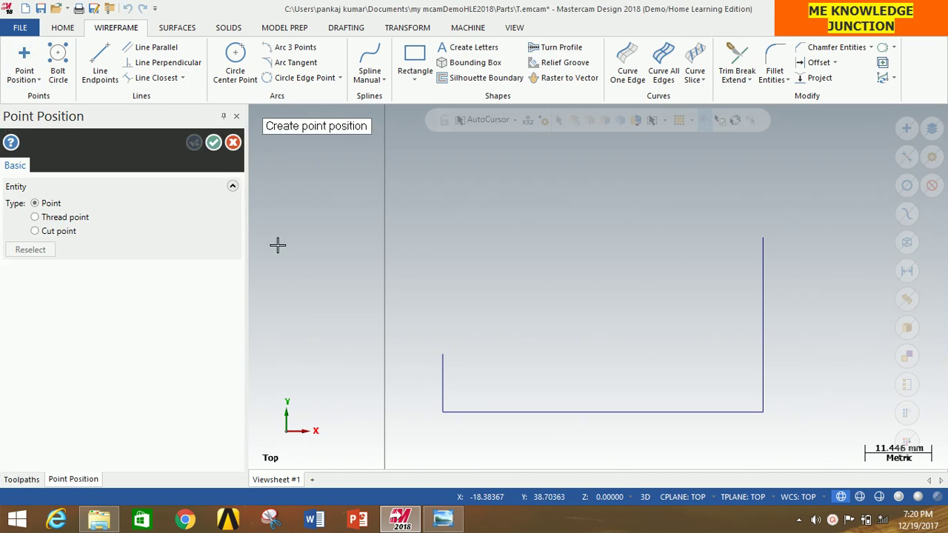
pyautogui.write('39')
pyautogui.write(',65')
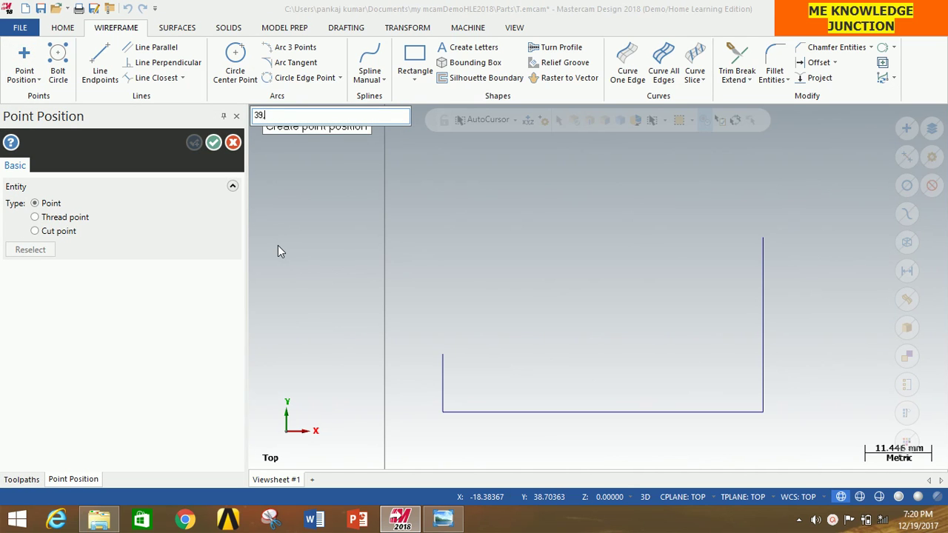
pyautogui.press('Return')
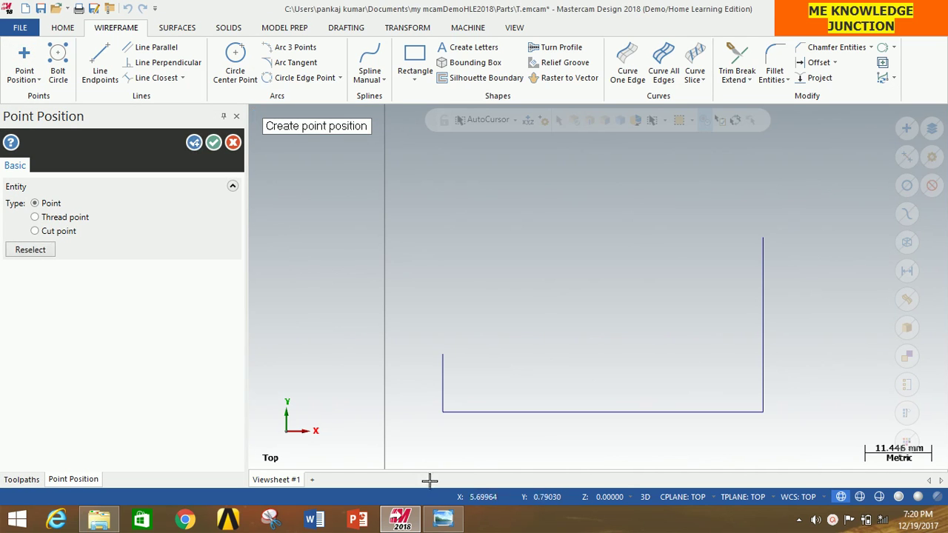
pyautogui.click(214, 143)
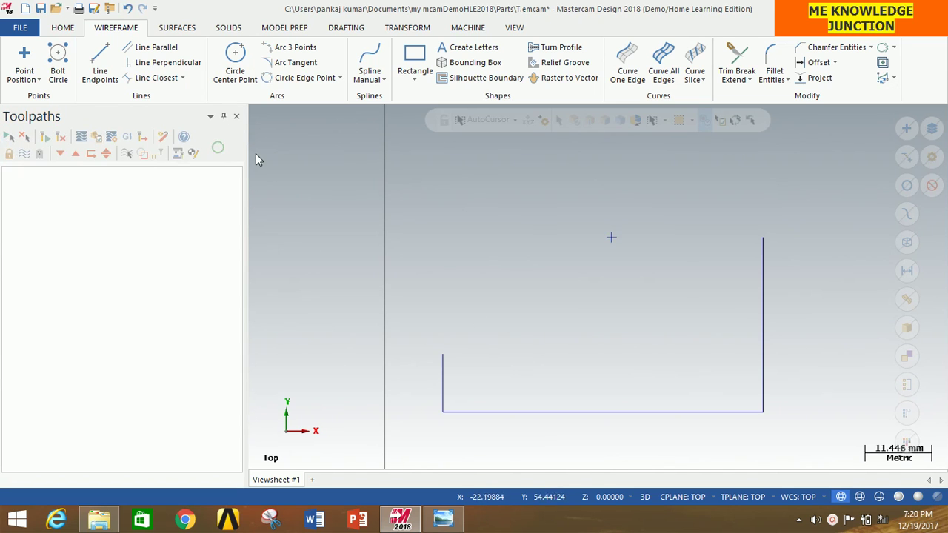
# Draw an R13 Arc Endpoints arc from the new point to the right vertical line's top.
pyautogui.click(341, 78)
pyautogui.click(326, 111)
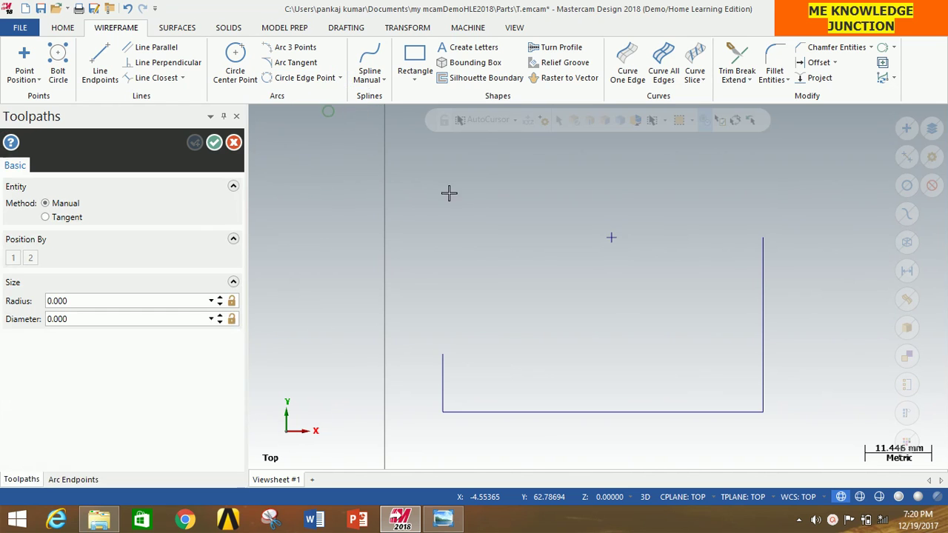
pyautogui.click(612, 239)
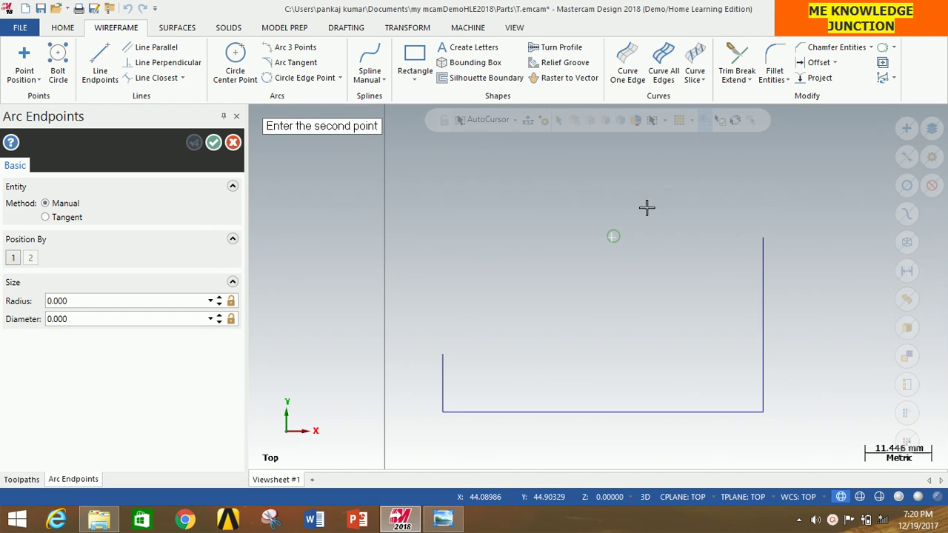
pyautogui.click(763, 238)
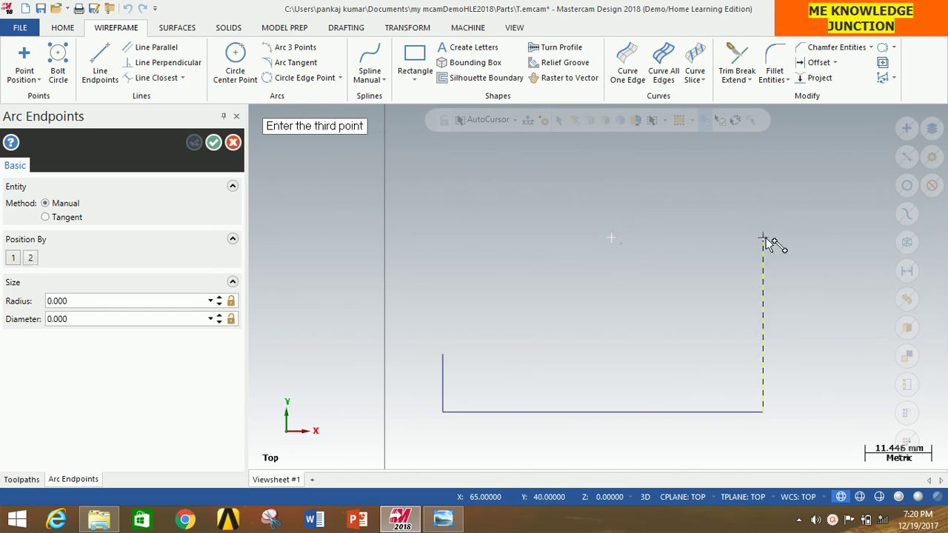
pyautogui.click(683, 189)
pyautogui.click(100, 300)
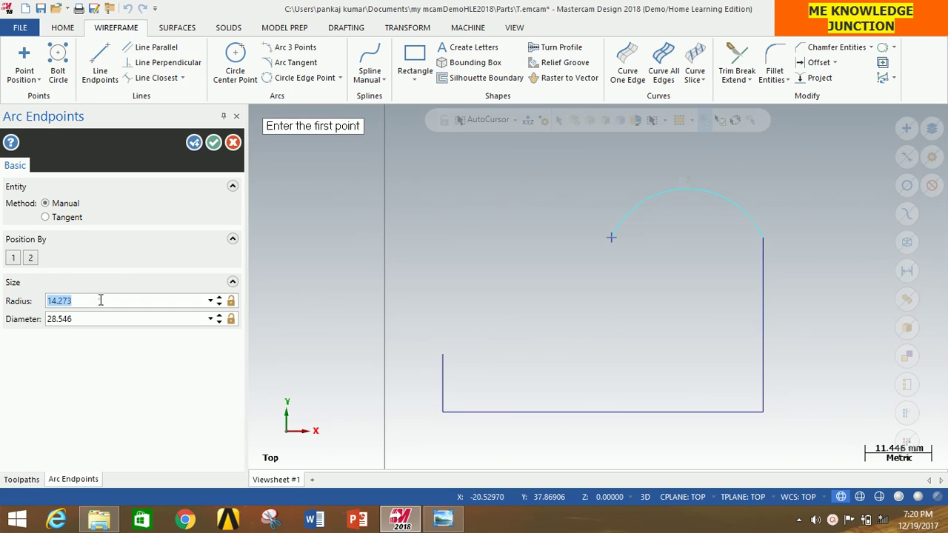
pyautogui.write('13')
pyautogui.press('Return')
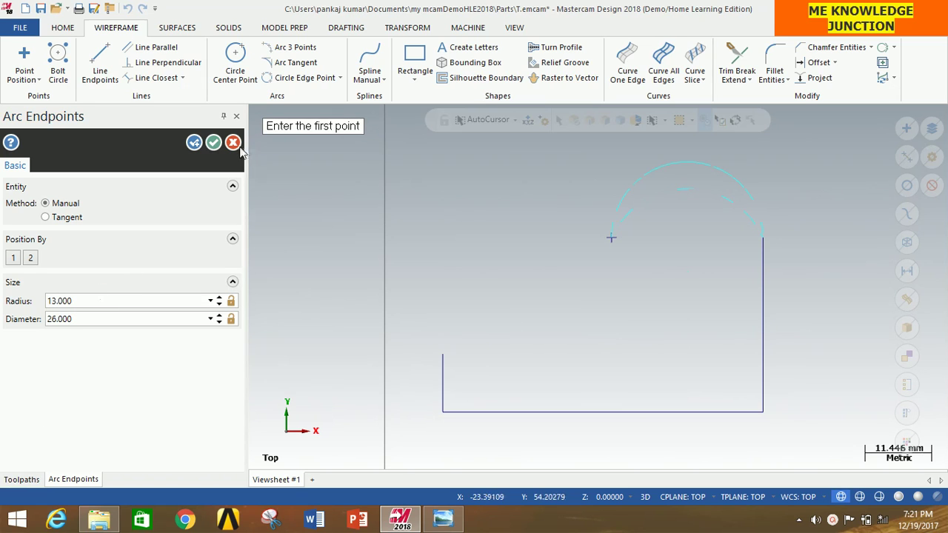
pyautogui.click(213, 142)
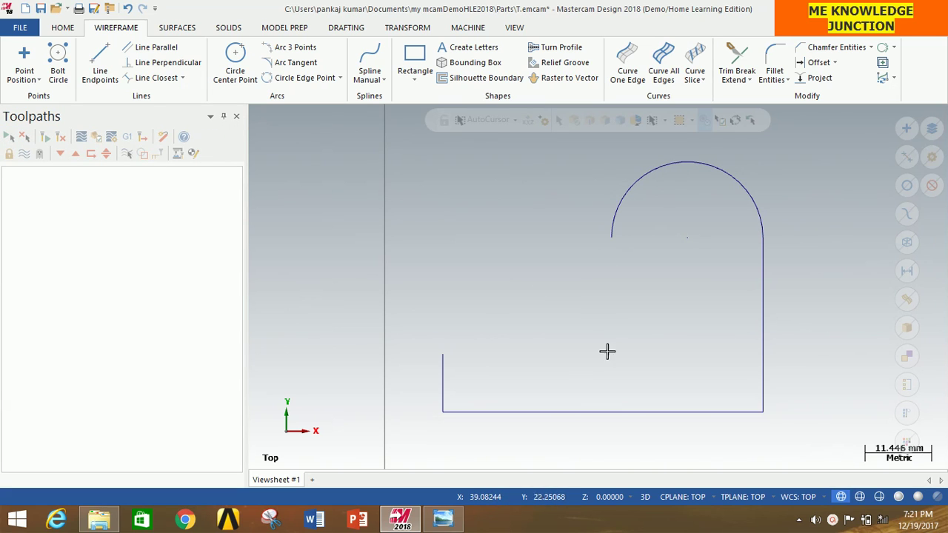
pyautogui.click(441, 520)
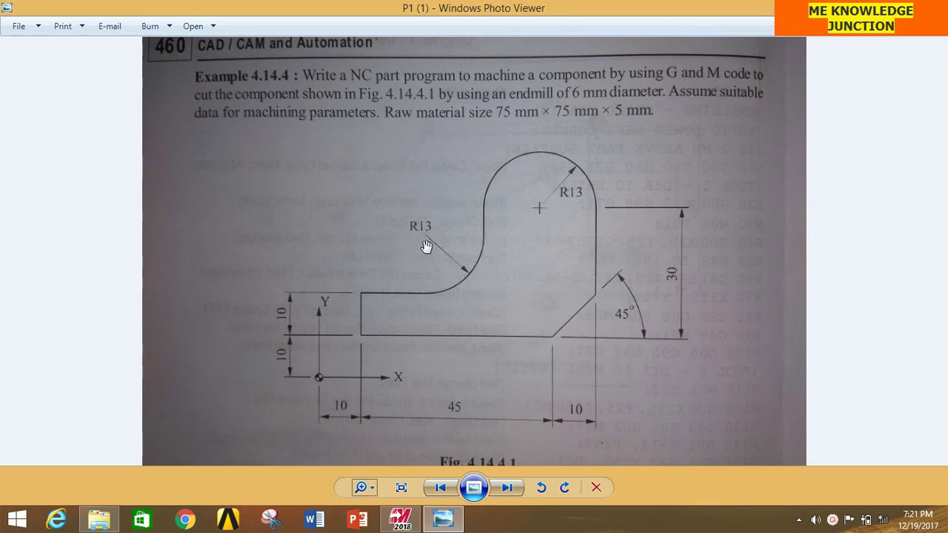
pyautogui.click(406, 522)
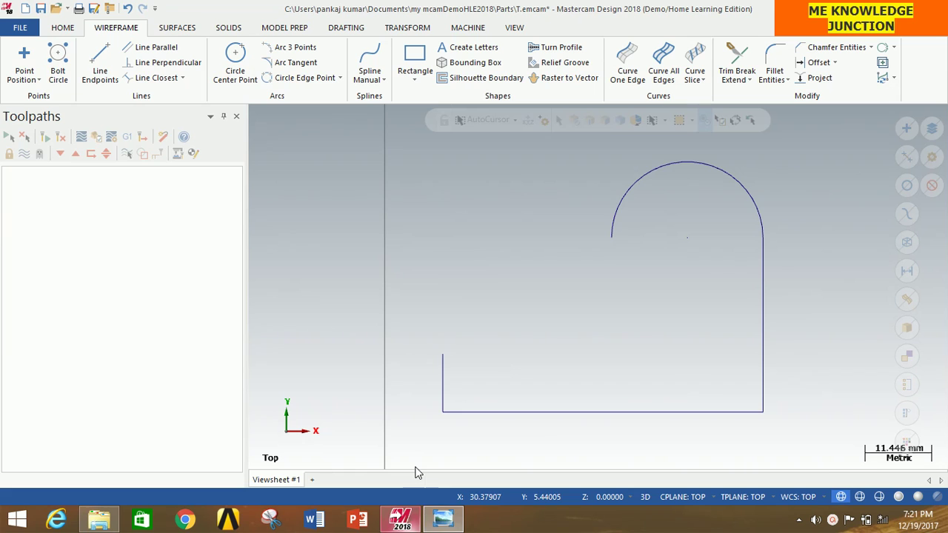
# Place a point at X26, Y33 with Point Position.
pyautogui.click(25, 54)
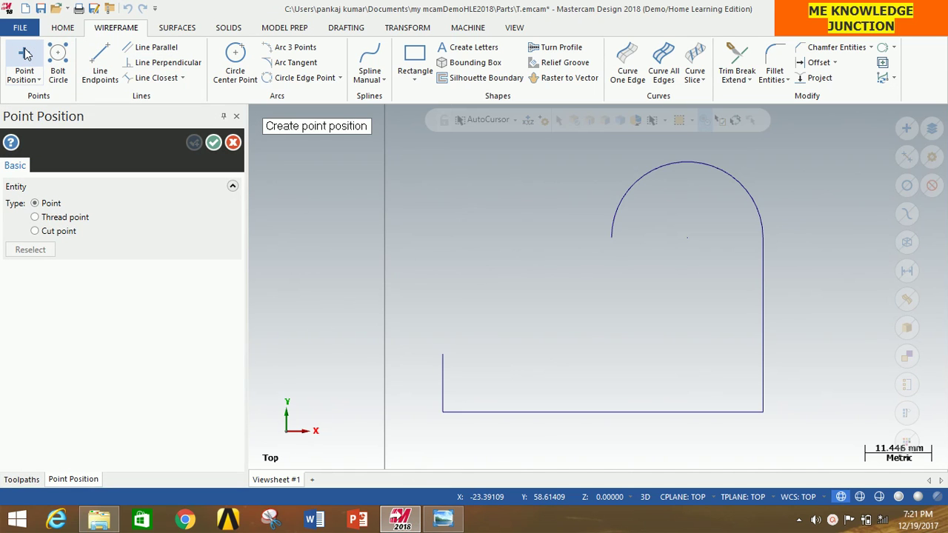
pyautogui.write('26')
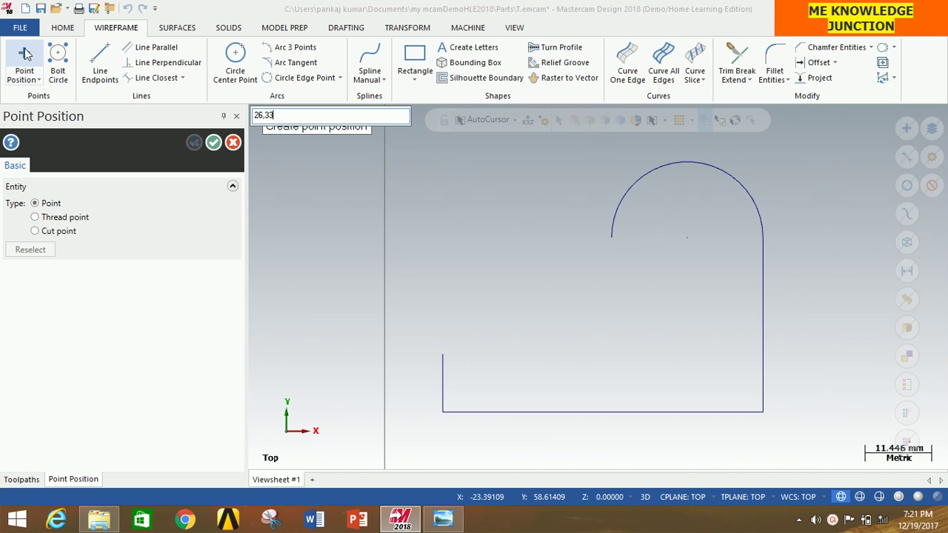
pyautogui.write(',33')
pyautogui.press('Return')
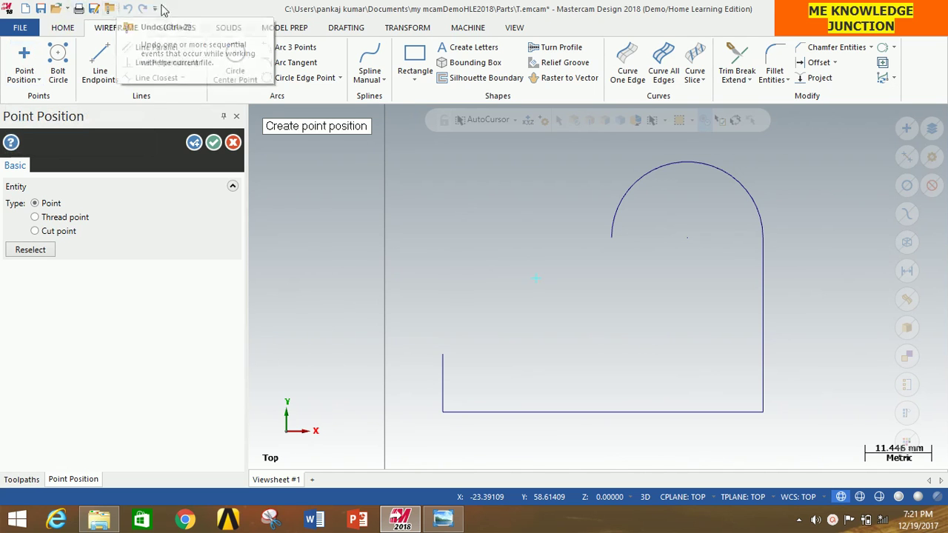
pyautogui.click(213, 142)
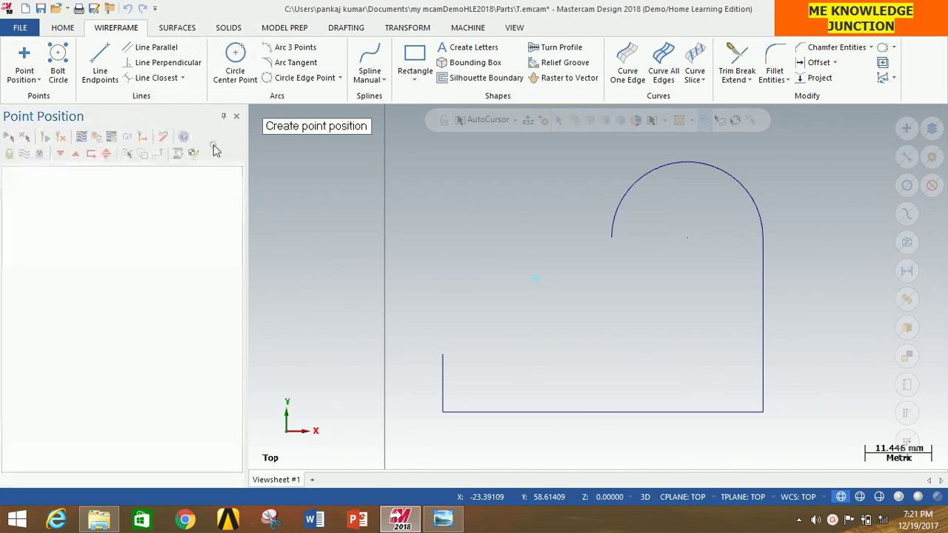
# Draw a 13 mm radius circle centred on the X26, Y33 point.
pyautogui.click(237, 55)
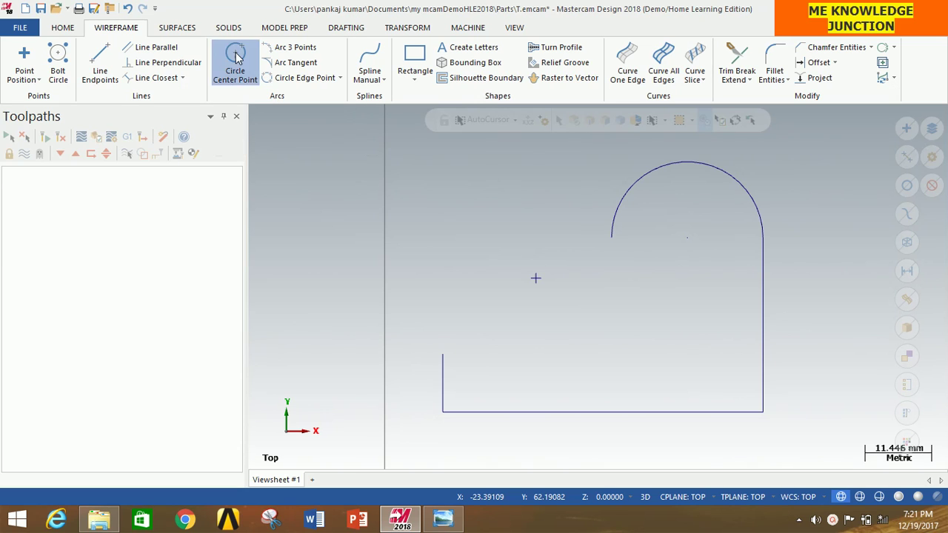
pyautogui.click(536, 277)
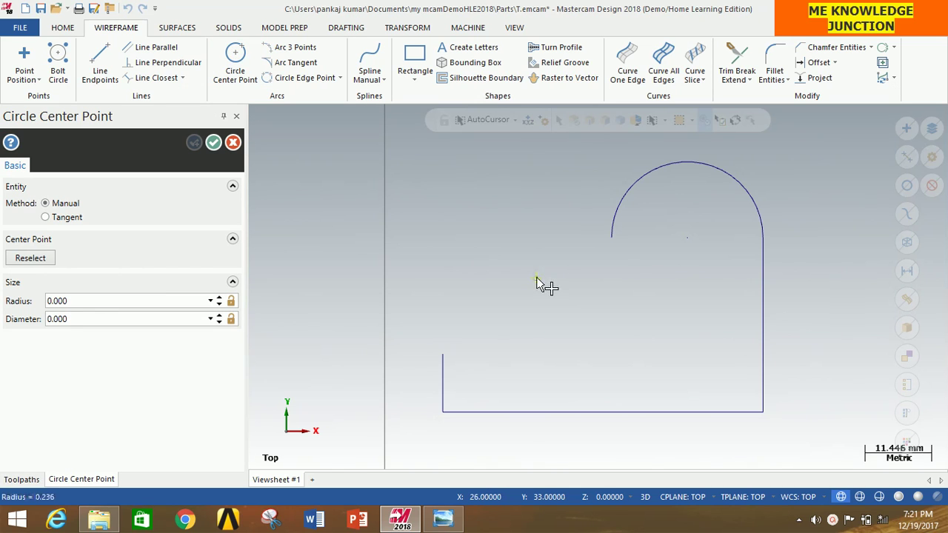
pyautogui.click(147, 302)
pyautogui.write('13')
pyautogui.press('Return')
pyautogui.click(213, 142)
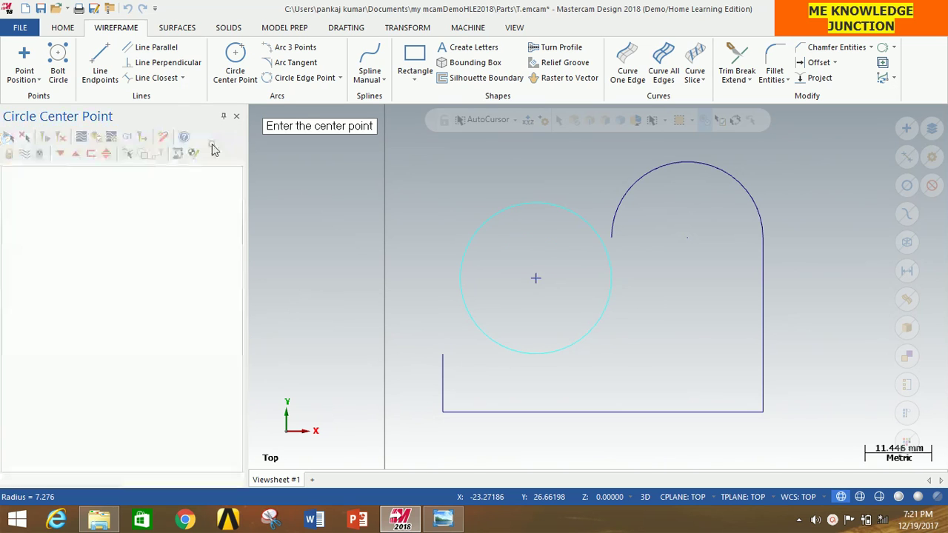
# Draw tangent lines to the circle from the short left line's top and the upper arc's left end.
pyautogui.click(100, 59)
pyautogui.click(443, 356)
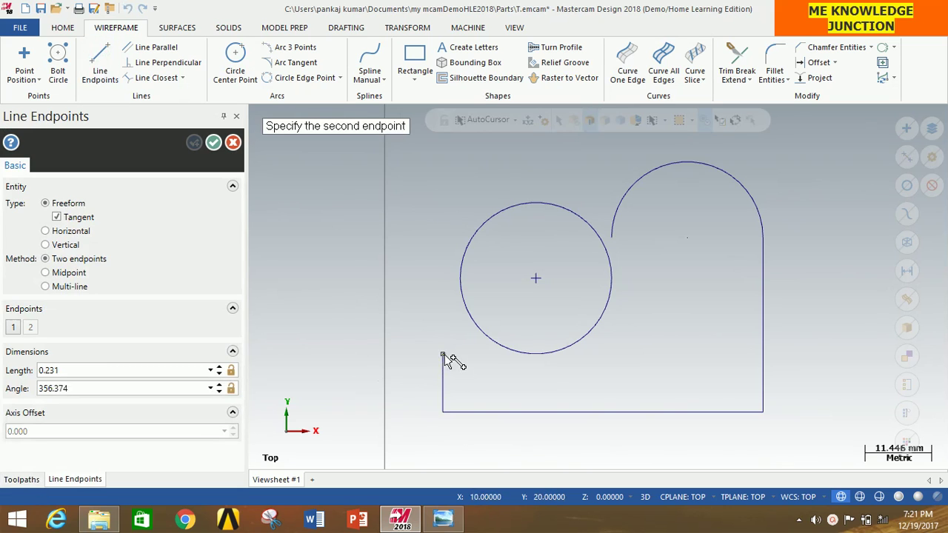
pyautogui.click(538, 355)
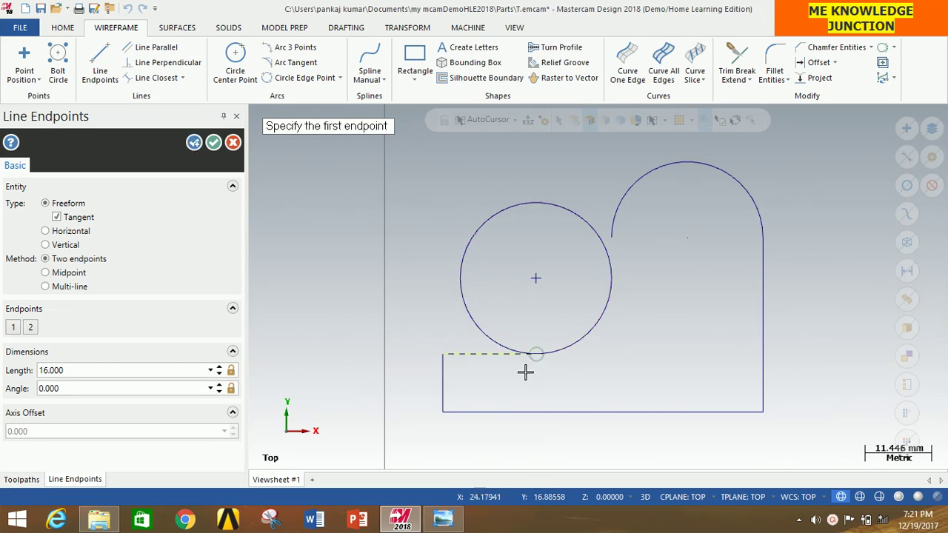
pyautogui.click(617, 241)
pyautogui.click(616, 283)
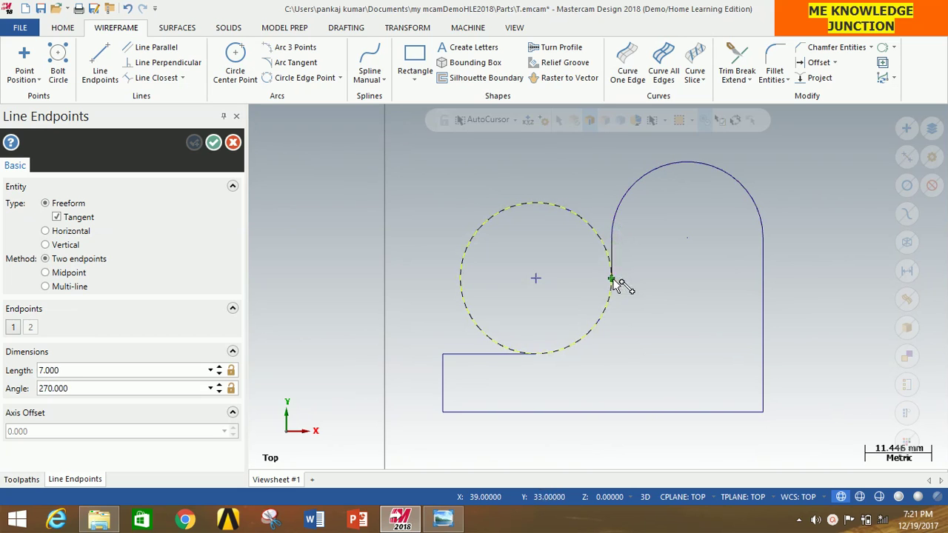
pyautogui.click(214, 143)
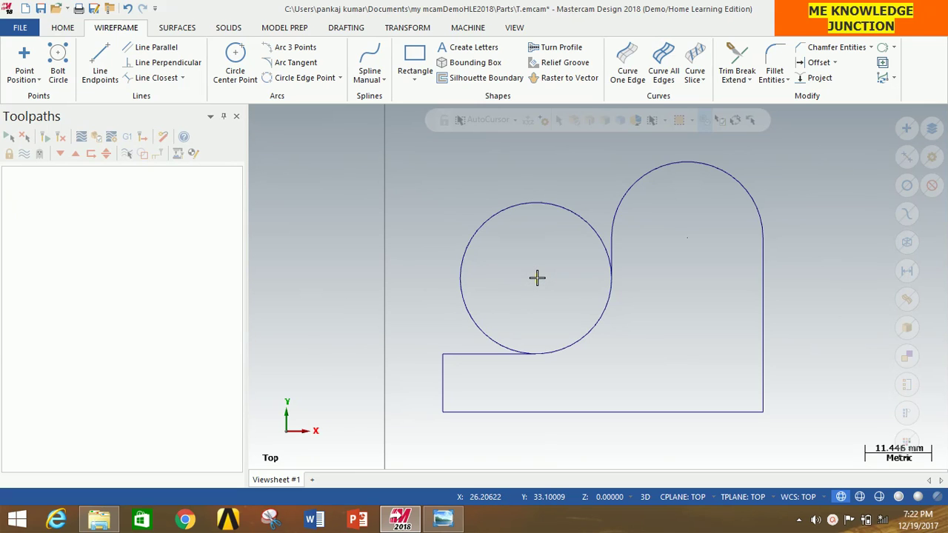
pyautogui.click(607, 249)
pyautogui.click(567, 209)
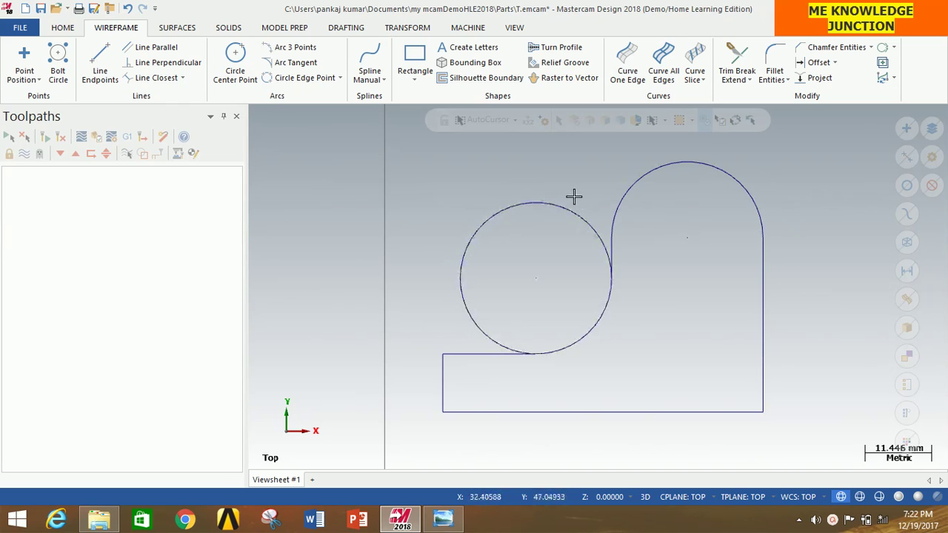
# Trim away the unwanted portion of the left circle with Trim Break Extend.
pyautogui.click(737, 76)
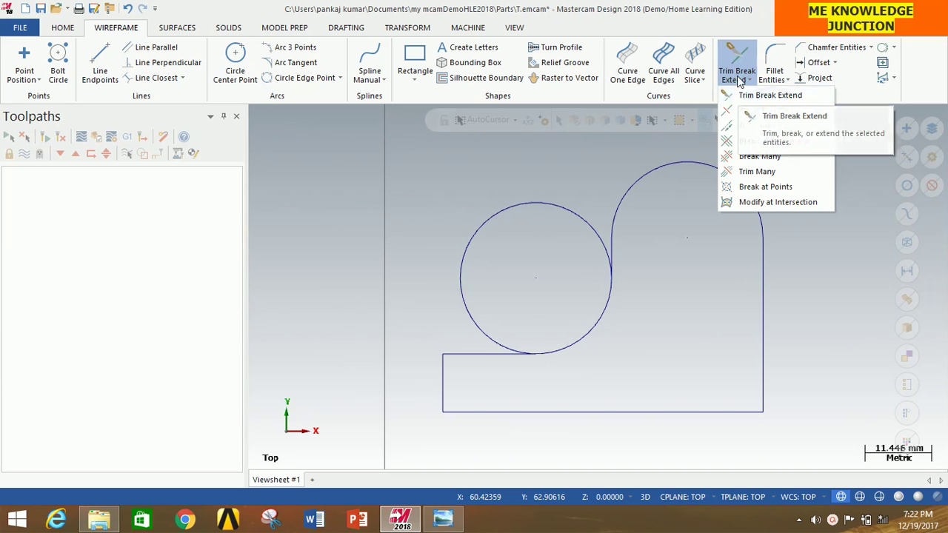
pyautogui.click(735, 63)
pyautogui.click(737, 74)
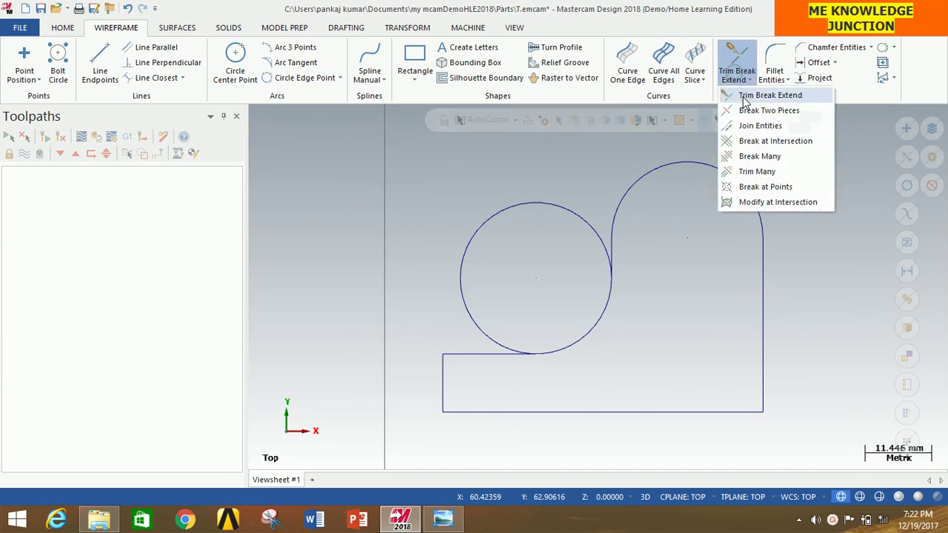
pyautogui.click(744, 94)
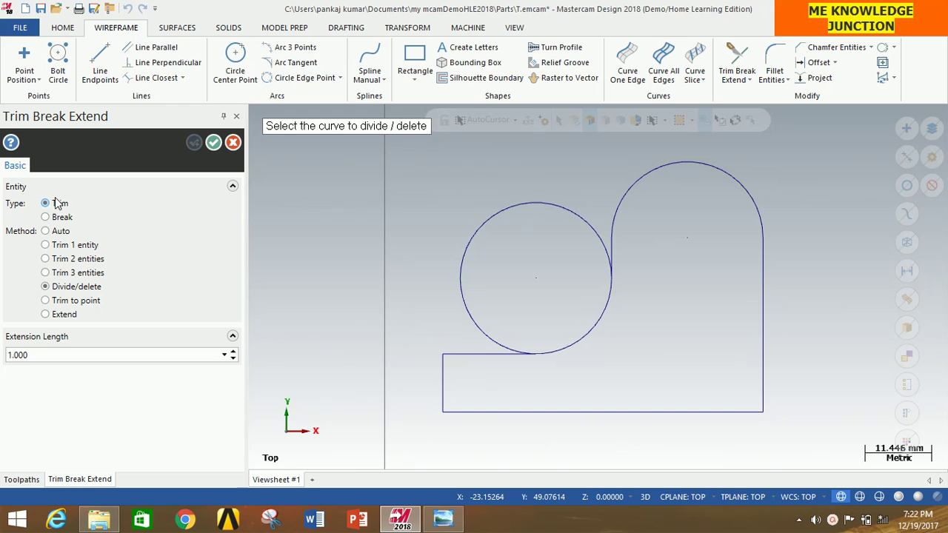
pyautogui.moveTo(76, 293)
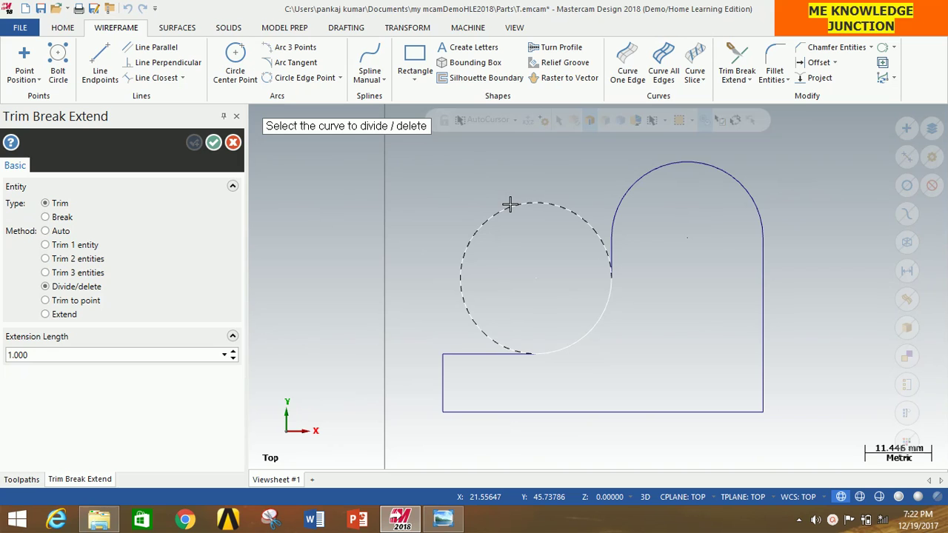
pyautogui.click(509, 205)
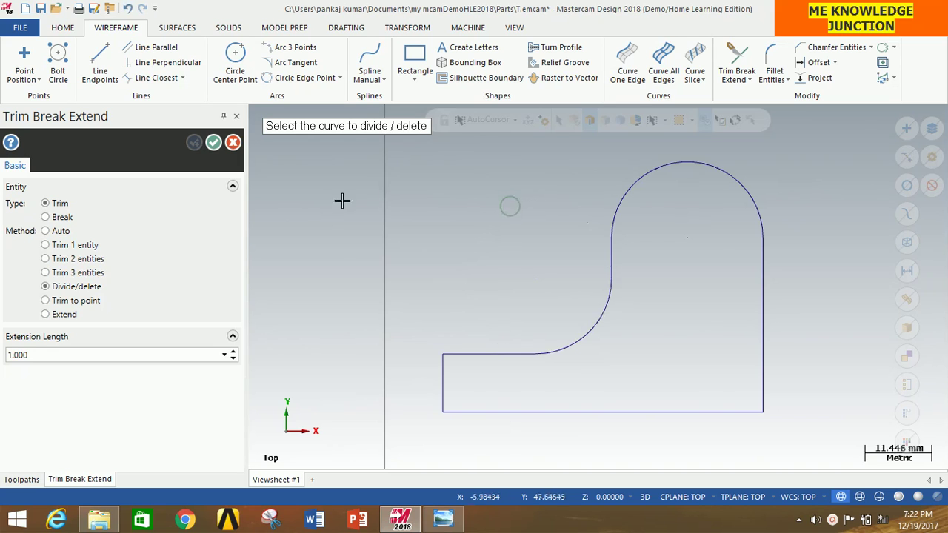
pyautogui.click(214, 142)
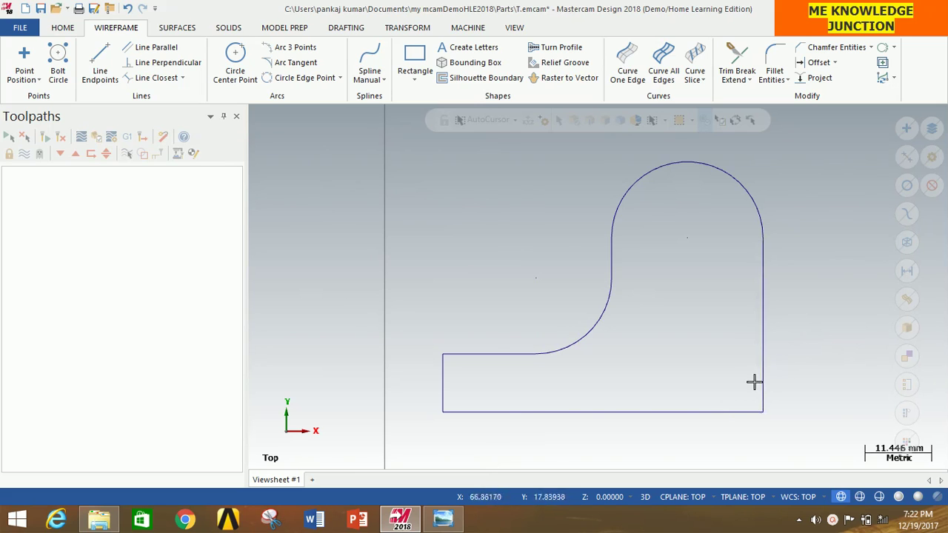
# Chamfer the bottom-right corner 10 mm between the bottom and right edges.
pyautogui.click(832, 49)
pyautogui.click(739, 411)
pyautogui.click(763, 383)
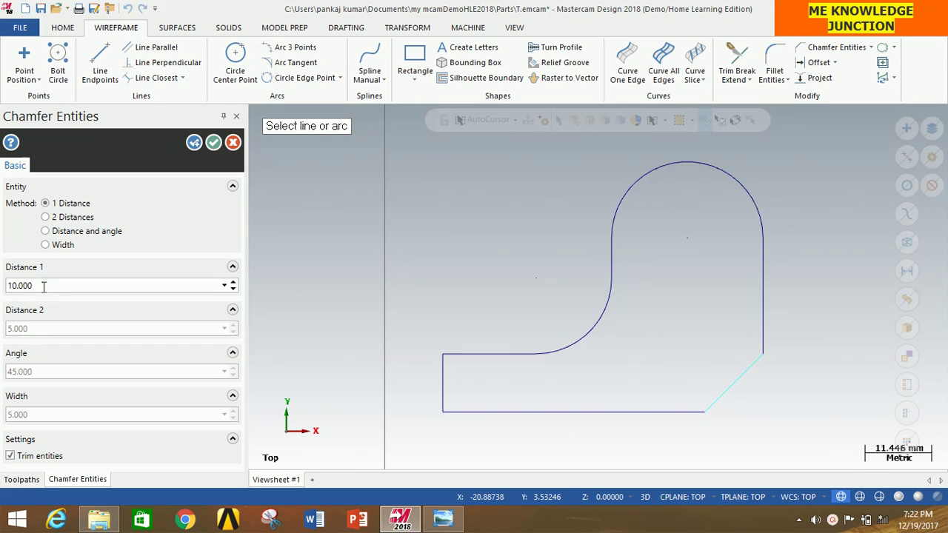
pyautogui.click(443, 520)
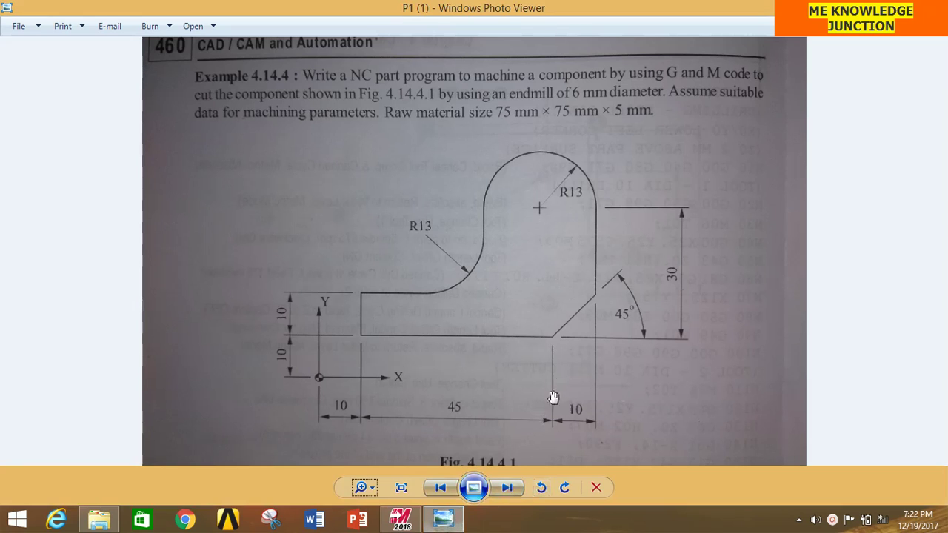
pyautogui.click(399, 520)
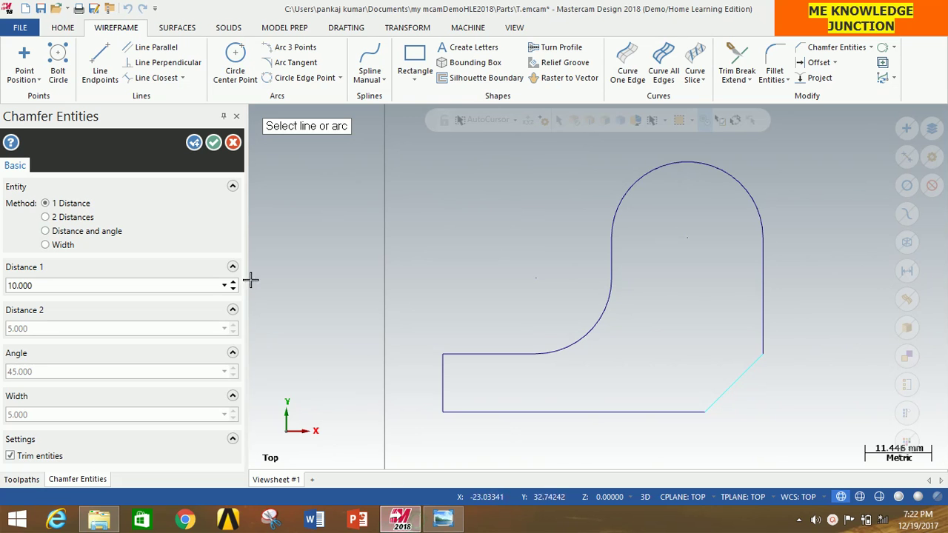
pyautogui.click(213, 143)
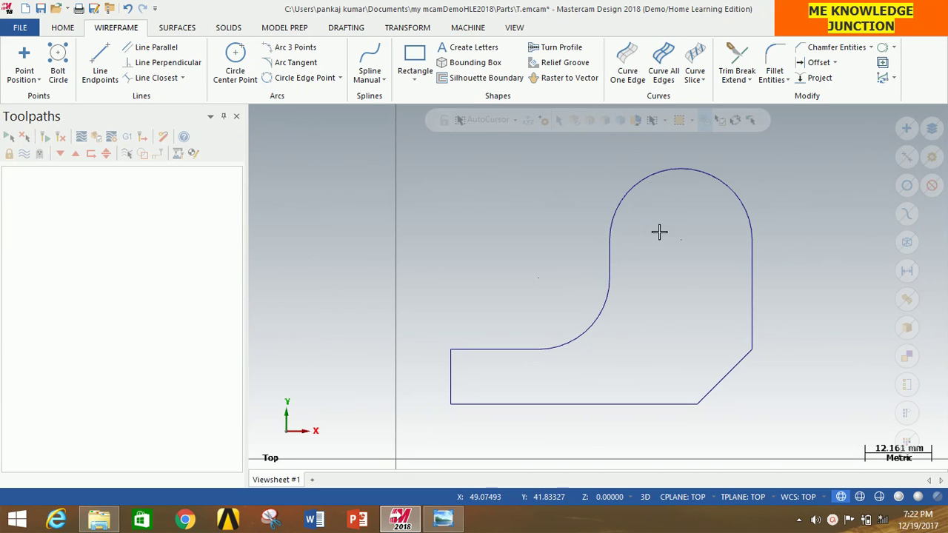
# Switch to the isometric view and chain the closed profile for a Solid Extrude.
pyautogui.rightClick(799, 192)
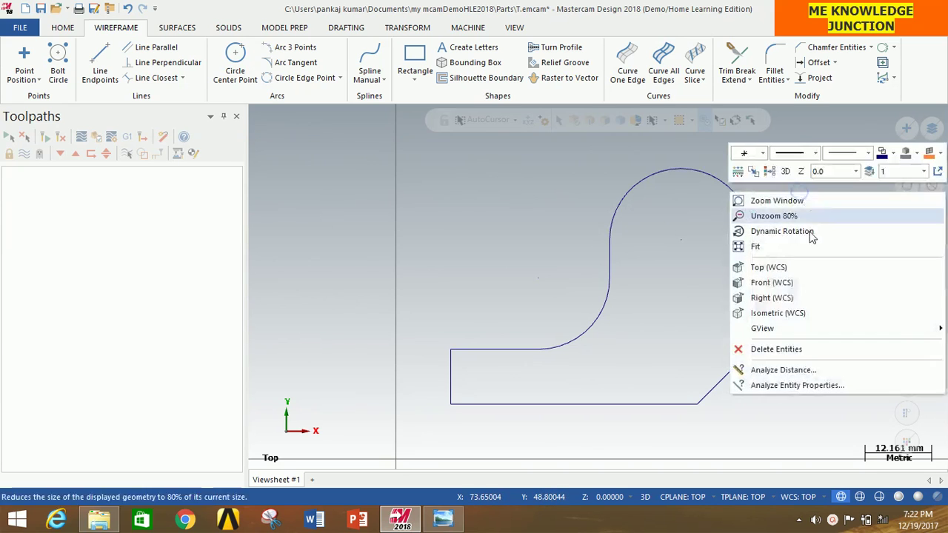
pyautogui.click(805, 313)
pyautogui.scroll(-3, 571, 317)
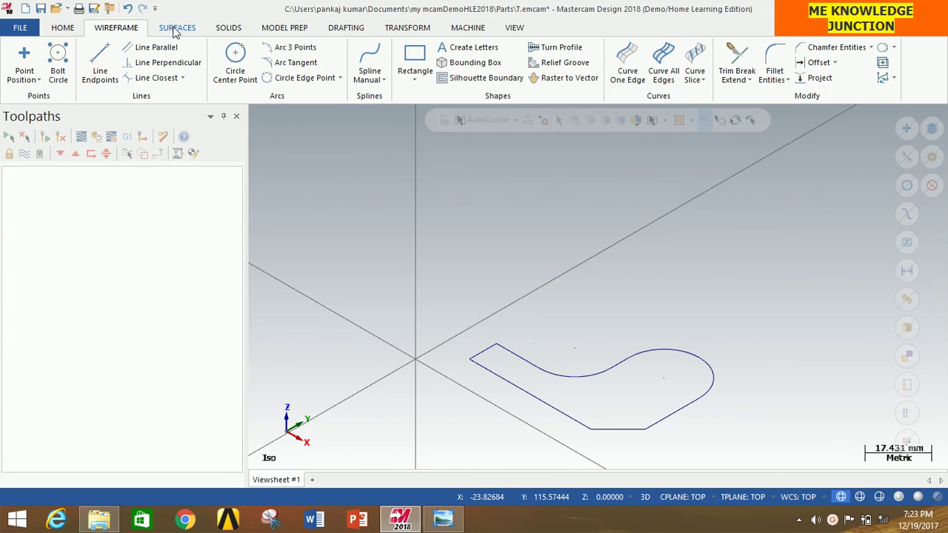
pyautogui.click(223, 29)
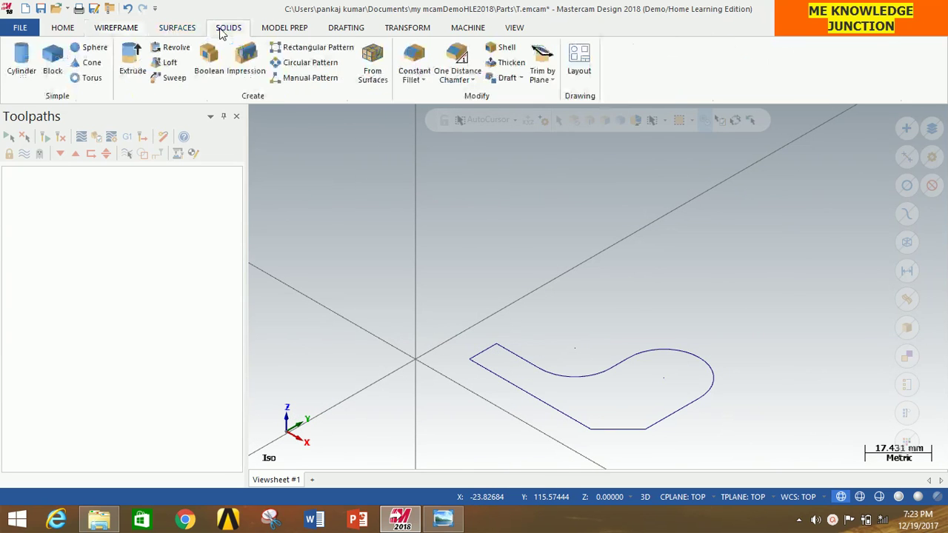
pyautogui.click(135, 63)
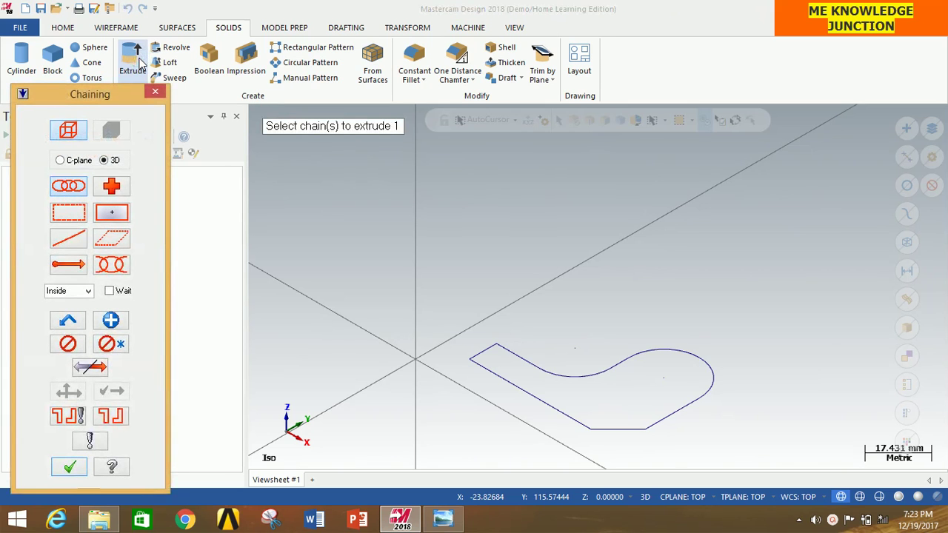
pyautogui.click(486, 350)
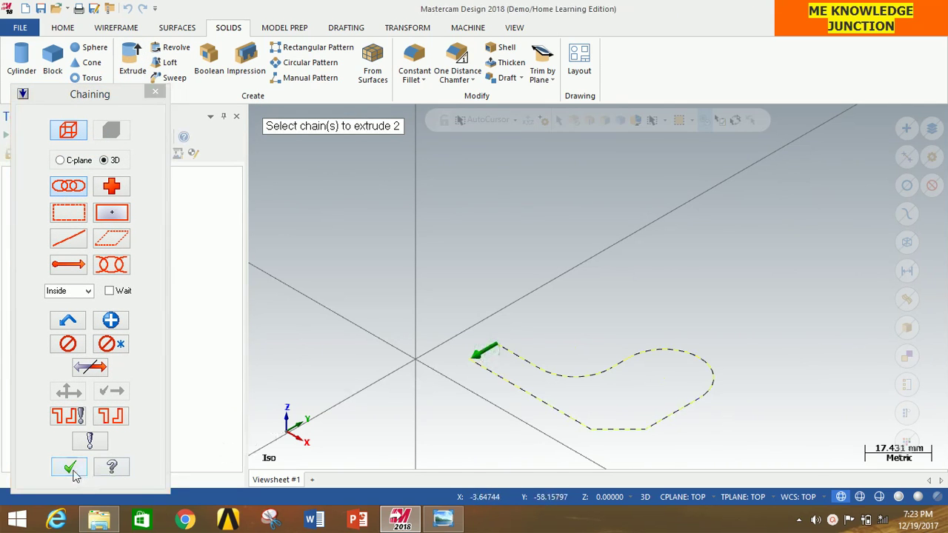
pyautogui.click(69, 468)
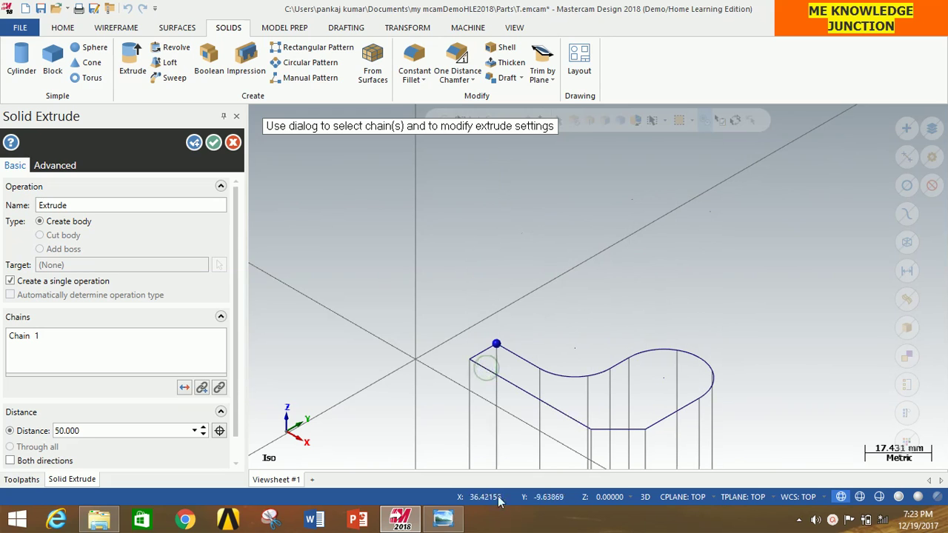
# Set the extrusion distance to 5 mm and create the solid.
pyautogui.click(439, 523)
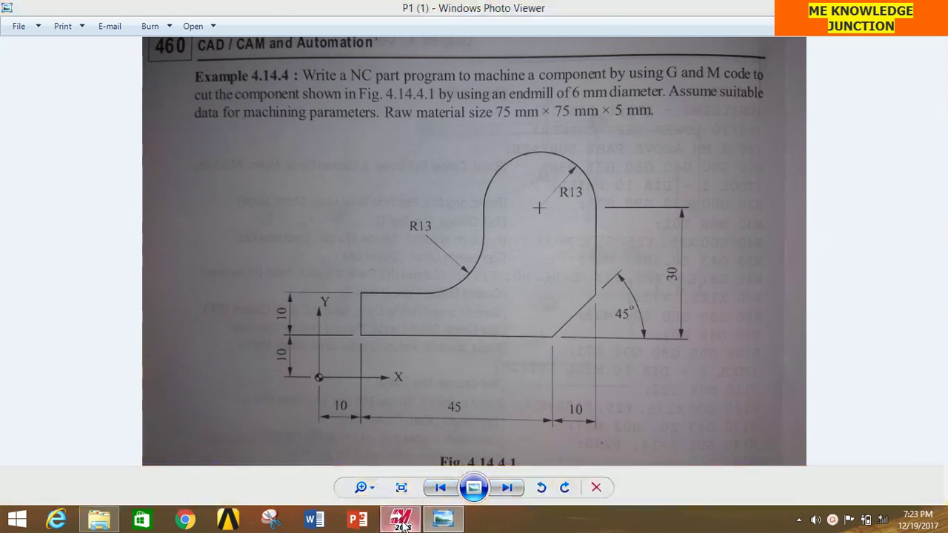
pyautogui.click(402, 520)
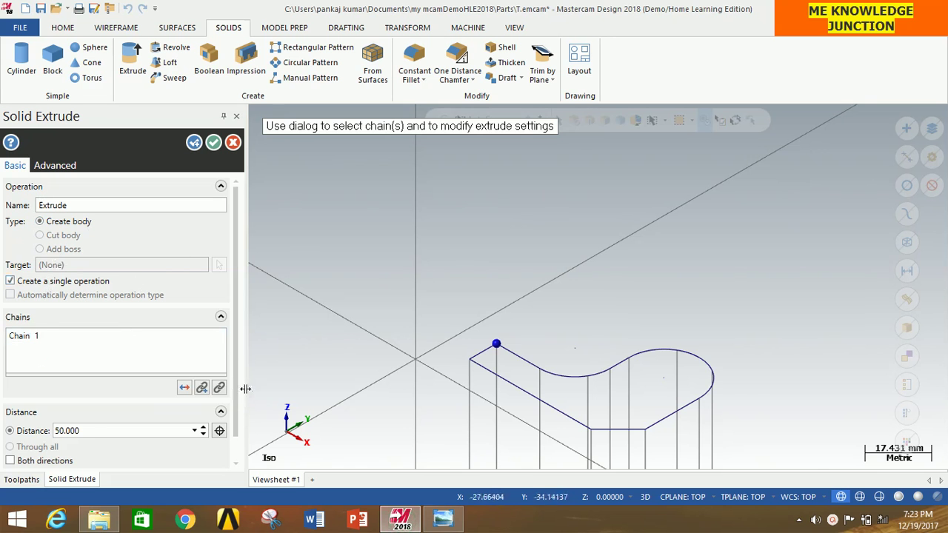
pyautogui.moveTo(93, 431); pyautogui.dragTo(46, 436)
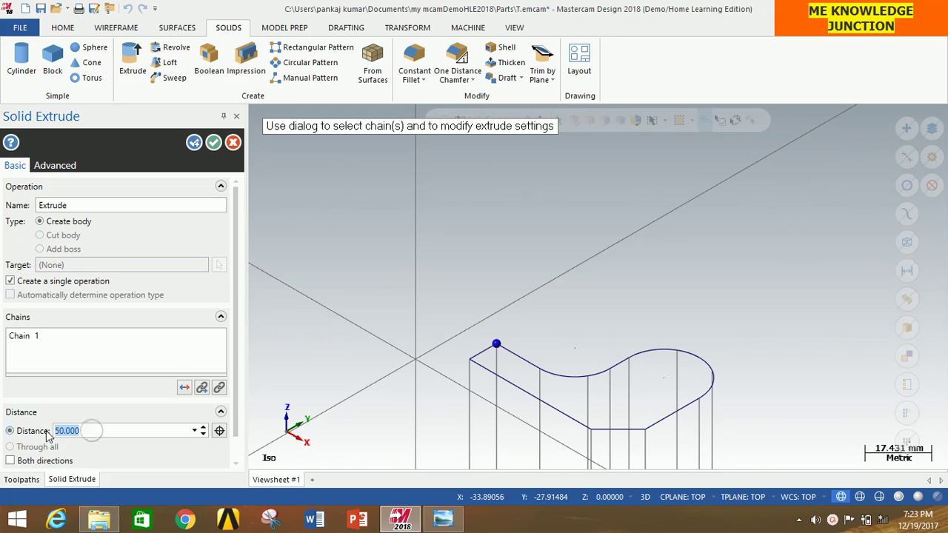
pyautogui.write('5')
pyautogui.press('Return')
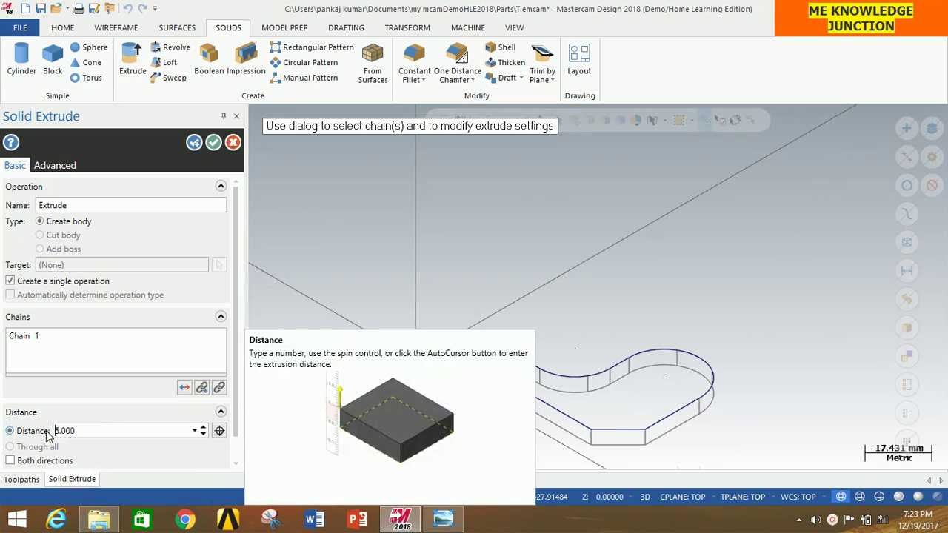
pyautogui.click(214, 142)
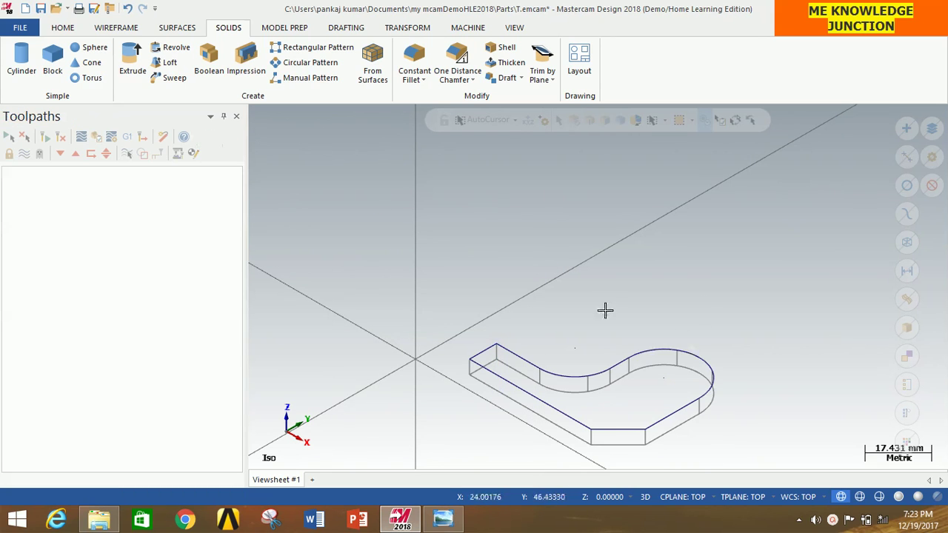
# Zoom to the 5 mm extruded part, shade it, and bring back the Example 4.14.4 drawing.
pyautogui.scroll(3, 652, 445)
pyautogui.scroll(-1, 563, 318)
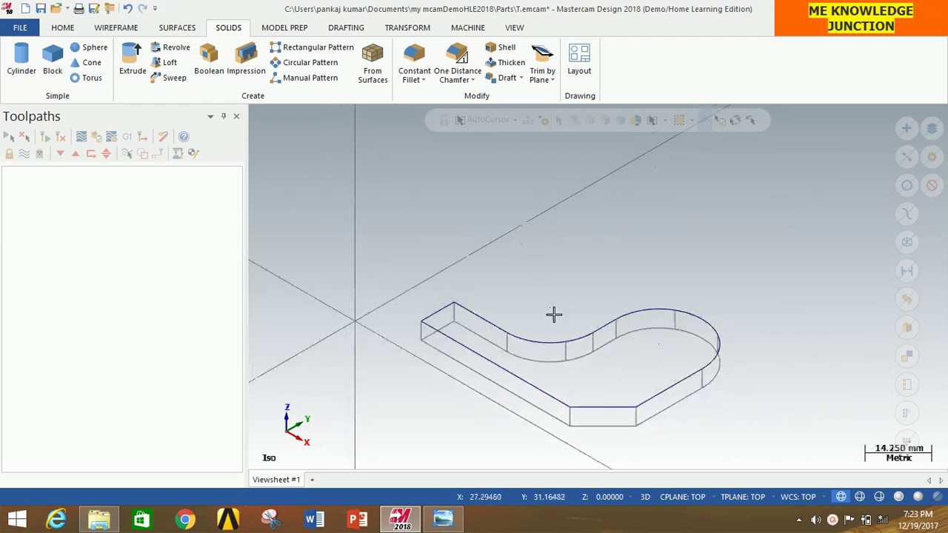
pyautogui.scroll(-1, 508, 152)
pyautogui.scroll(2, 552, 298)
pyautogui.scroll(-1, 557, 299)
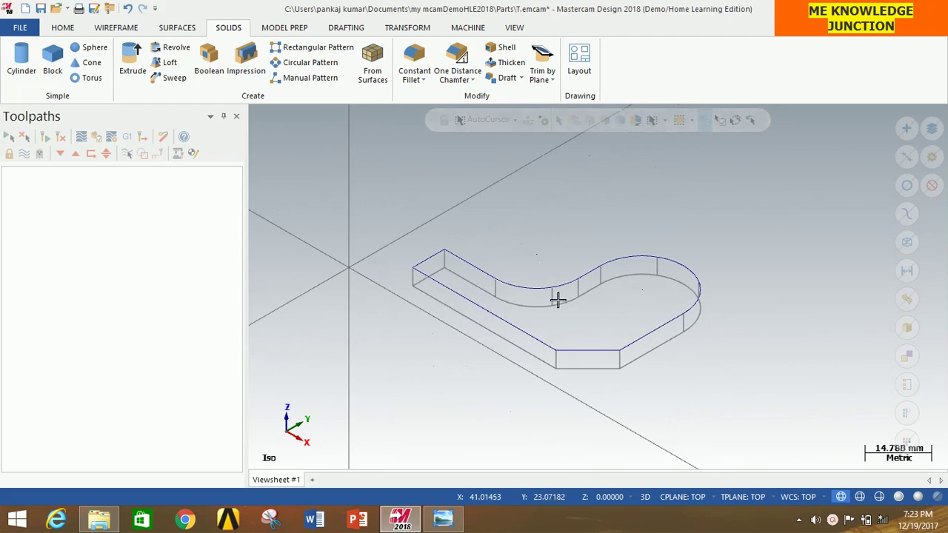
pyautogui.scroll(1, 730, 357)
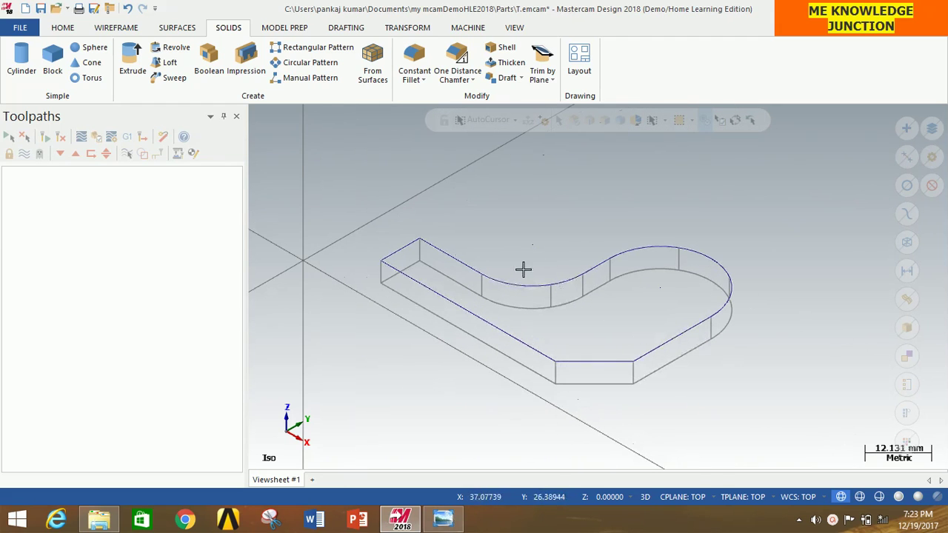
pyautogui.click(900, 498)
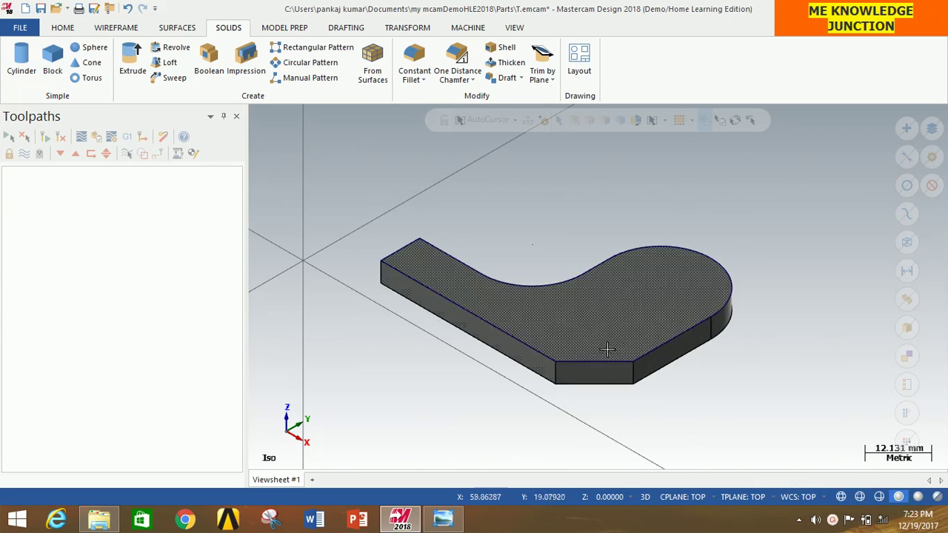
pyautogui.click(443, 519)
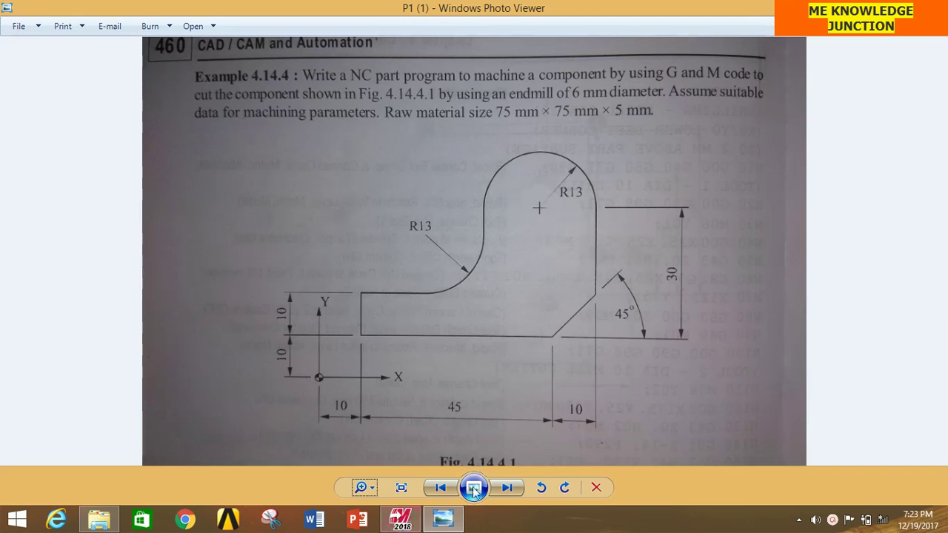
# Minimize and restore the Example 4.14.4 drawing, then return to the Mastercam part.
pyautogui.click(444, 520)
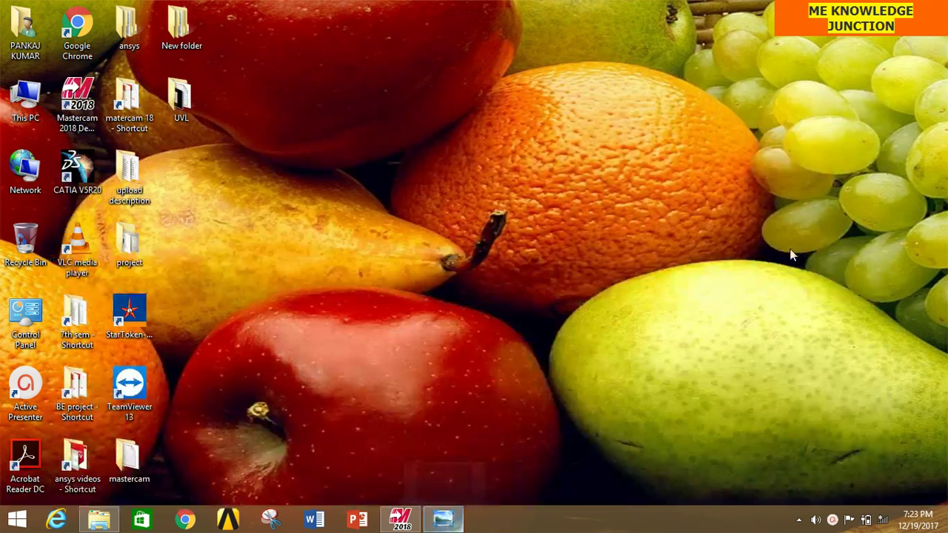
pyautogui.click(429, 522)
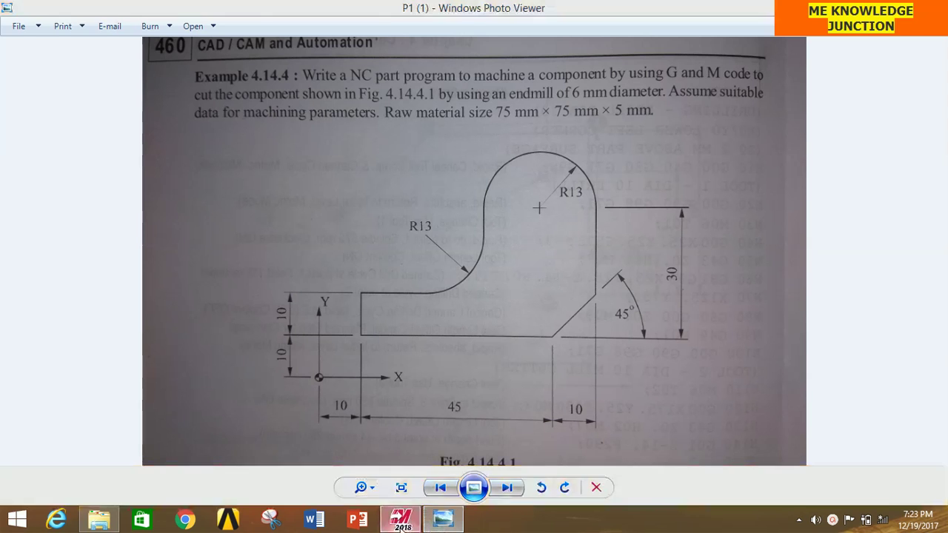
pyautogui.click(402, 520)
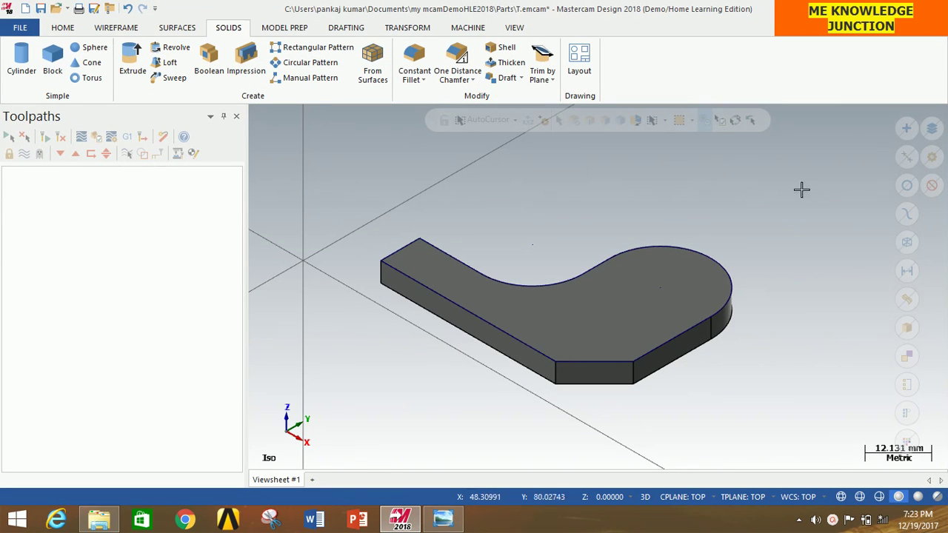
# Show the 5 mm part as wireframe in the Top (WCS) view.
pyautogui.click(842, 497)
pyautogui.rightClick(768, 184)
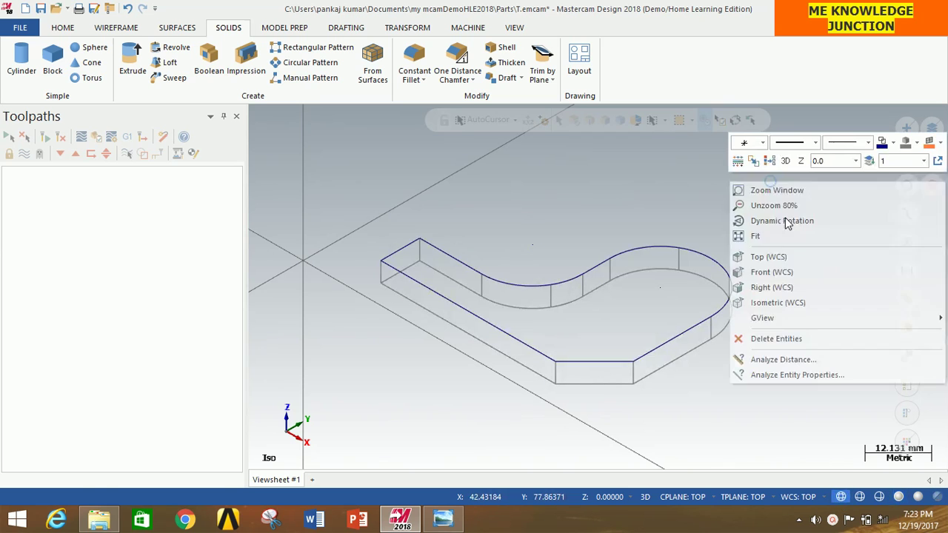
pyautogui.click(791, 260)
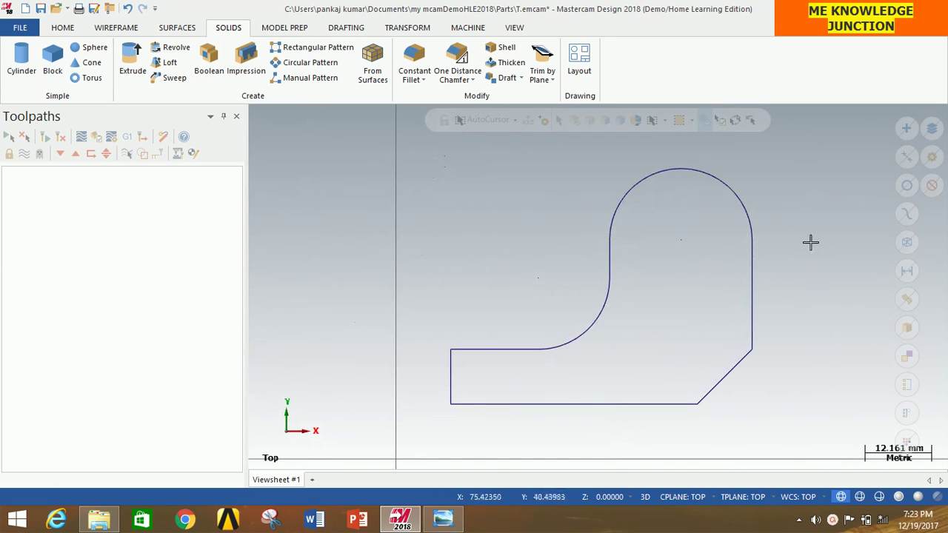
# Set up the Mill Default machine and view the part in Isometric (WCS).
pyautogui.click(477, 30)
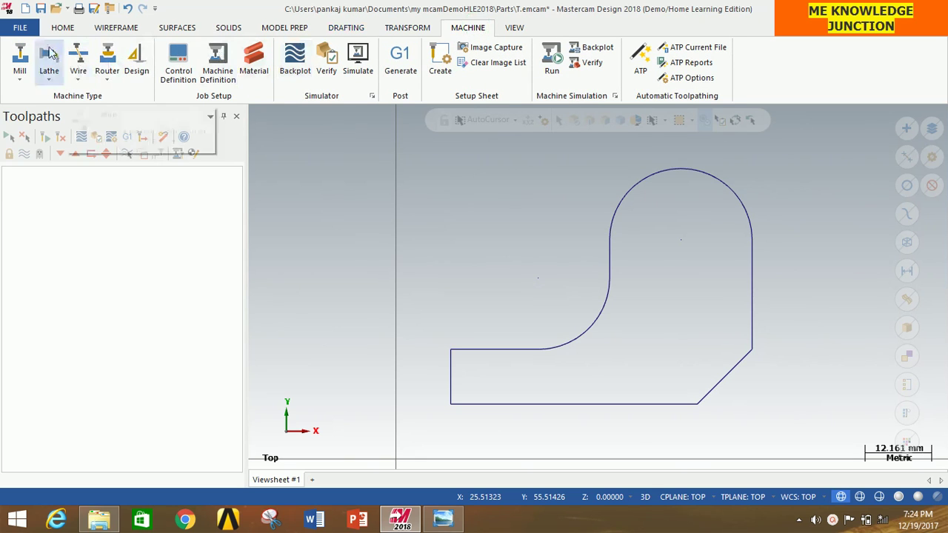
pyautogui.click(23, 76)
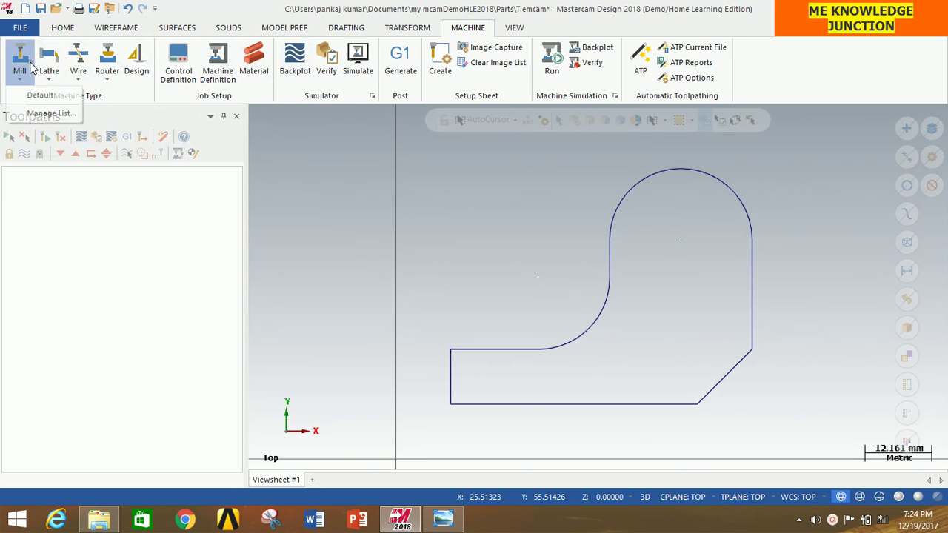
pyautogui.click(34, 96)
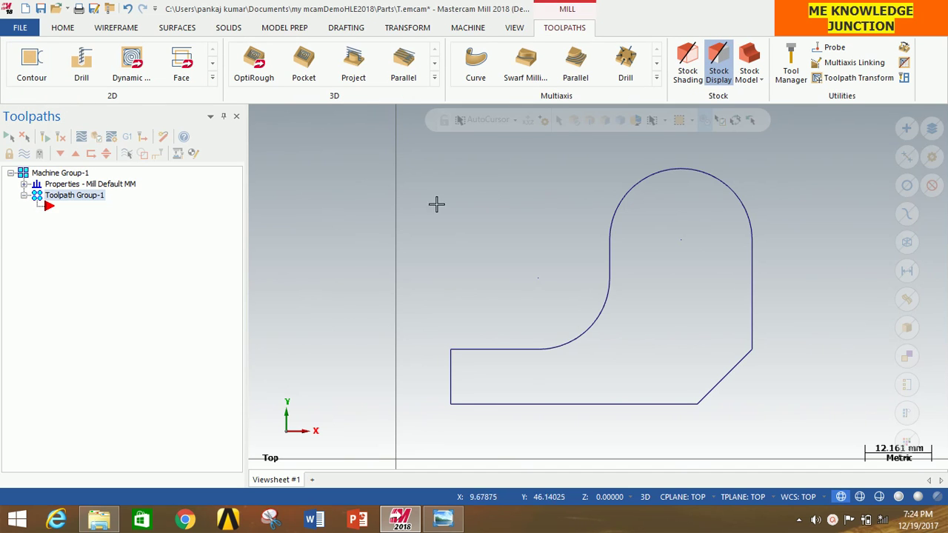
pyautogui.rightClick(808, 200)
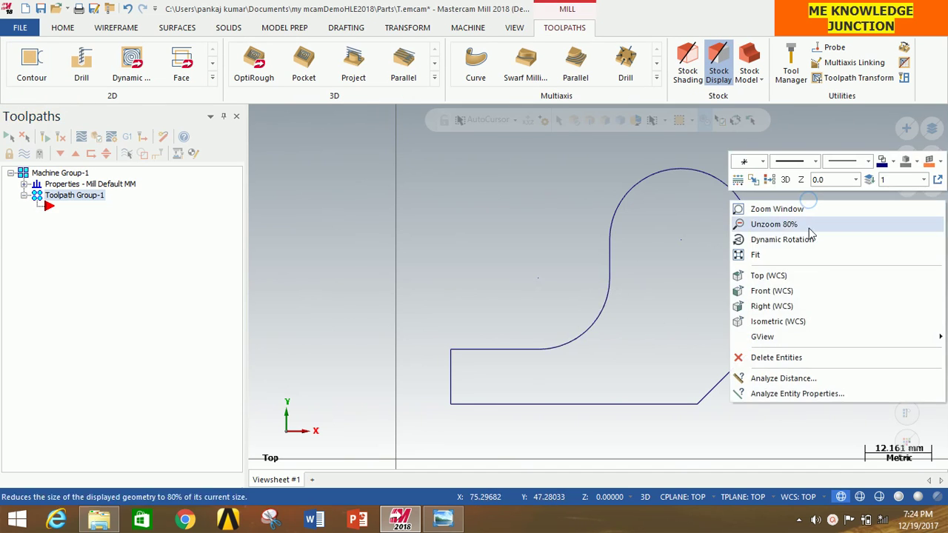
pyautogui.click(800, 322)
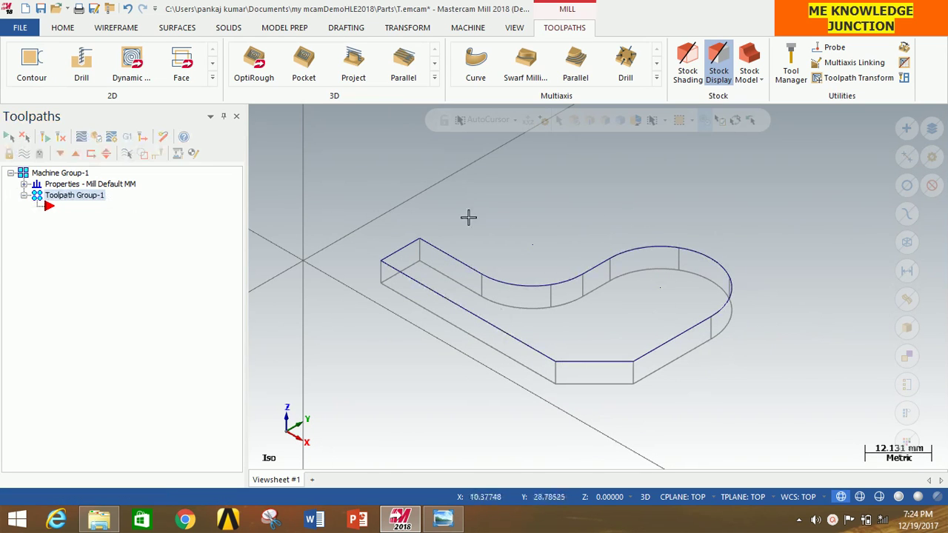
# Size the stock from All Solids, then set it to X 57, Y 45, Z 6 mm.
pyautogui.click(24, 184)
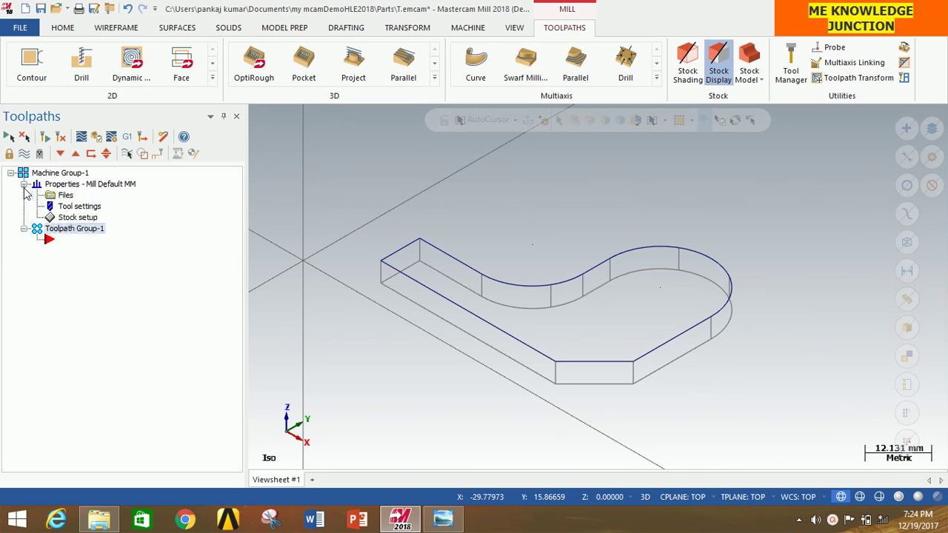
pyautogui.click(70, 218)
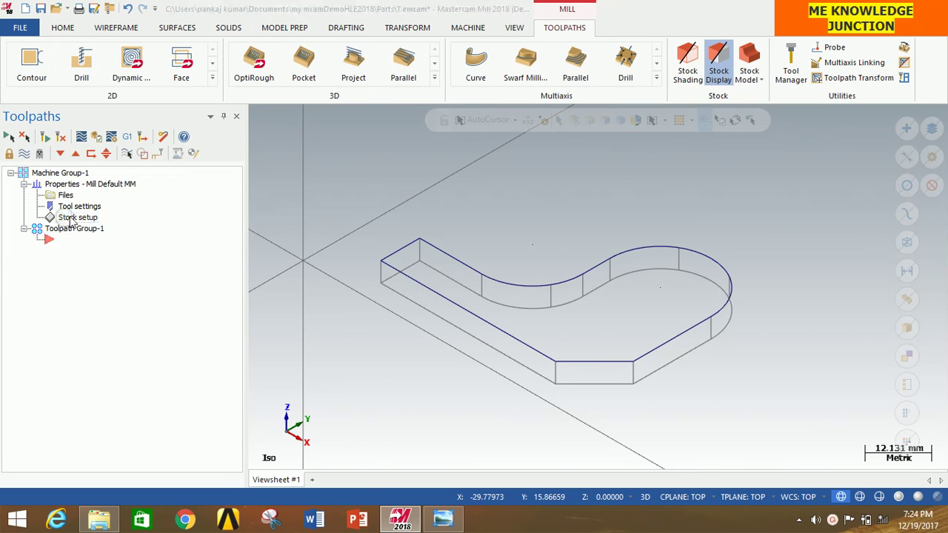
pyautogui.click(201, 442)
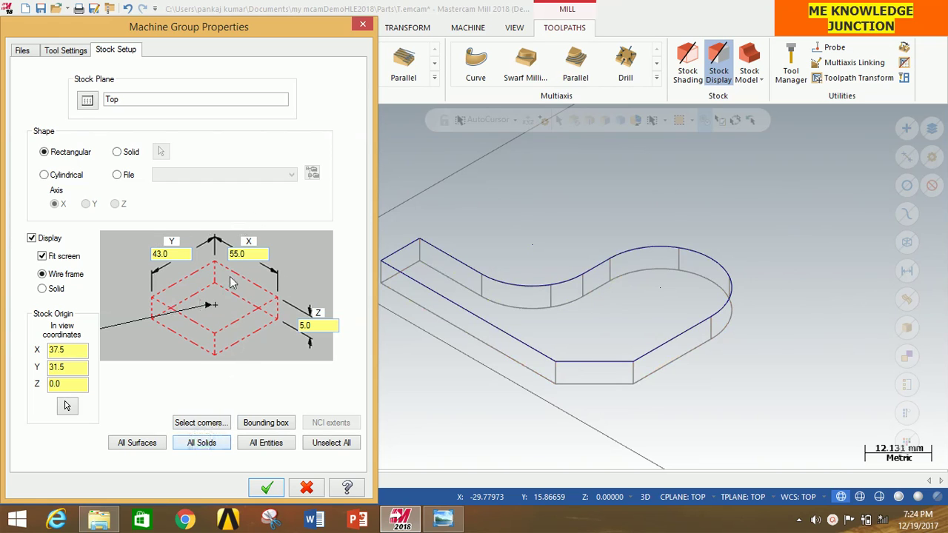
pyautogui.doubleClick(175, 254)
pyautogui.press('Tab')
pyautogui.write('57')
pyautogui.press('Tab')
pyautogui.write('6')
pyautogui.click(266, 487)
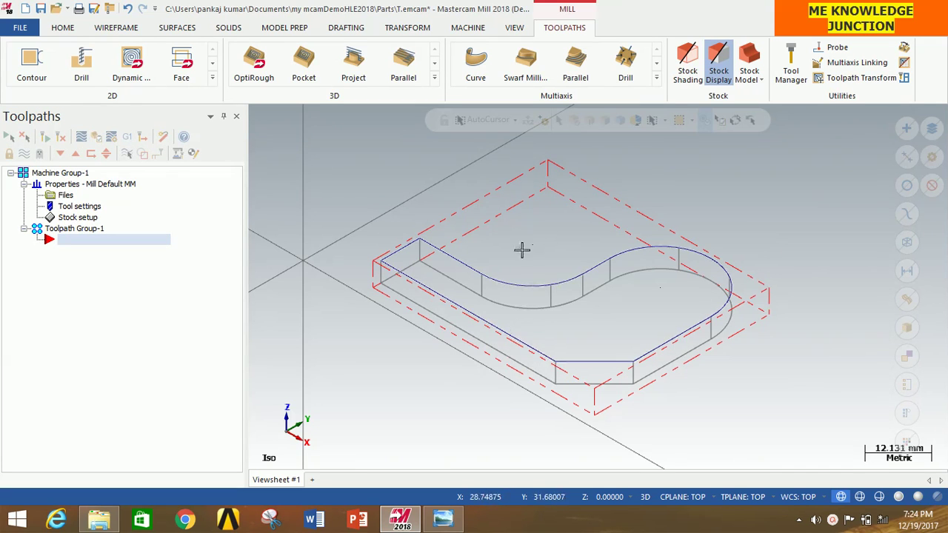
# Create a Facing toolpath chained on the part's top contour and confirm the chain.
pyautogui.click(570, 298)
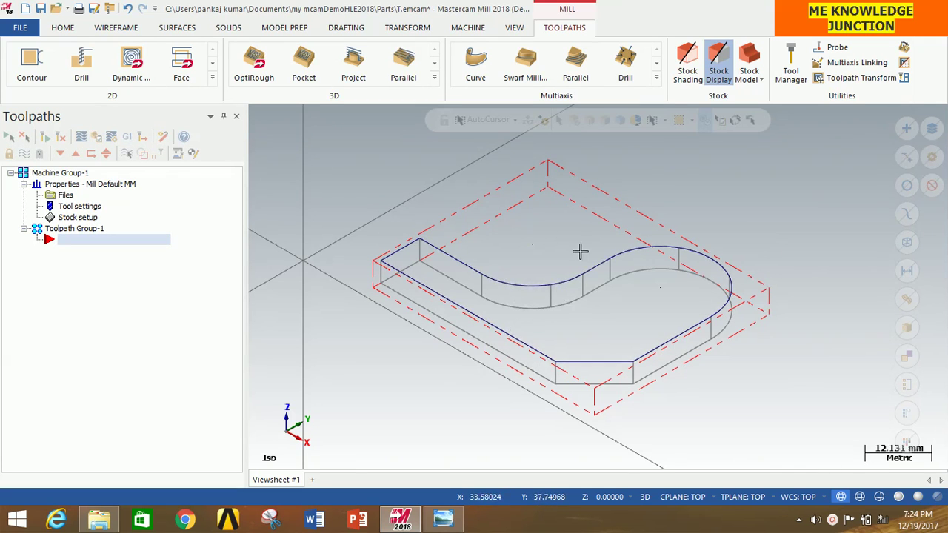
pyautogui.click(413, 289)
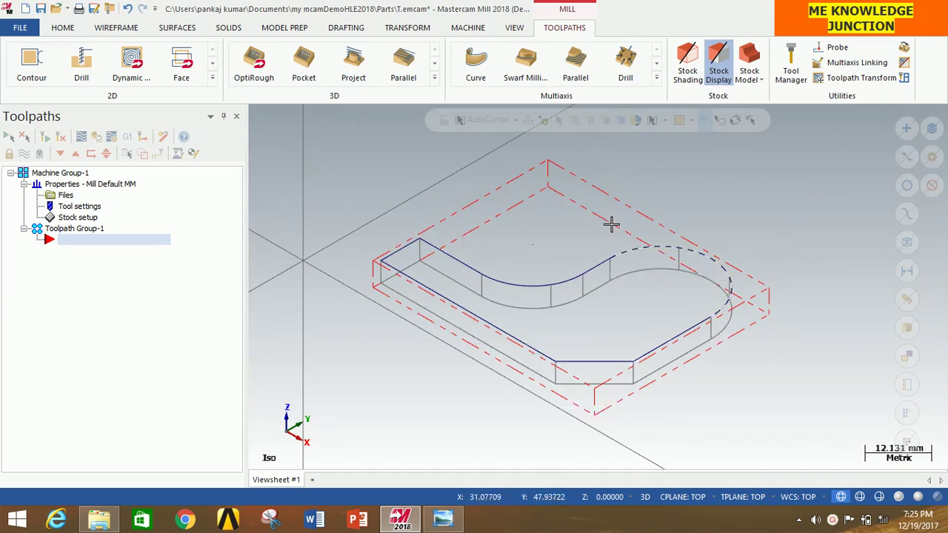
pyautogui.click(184, 67)
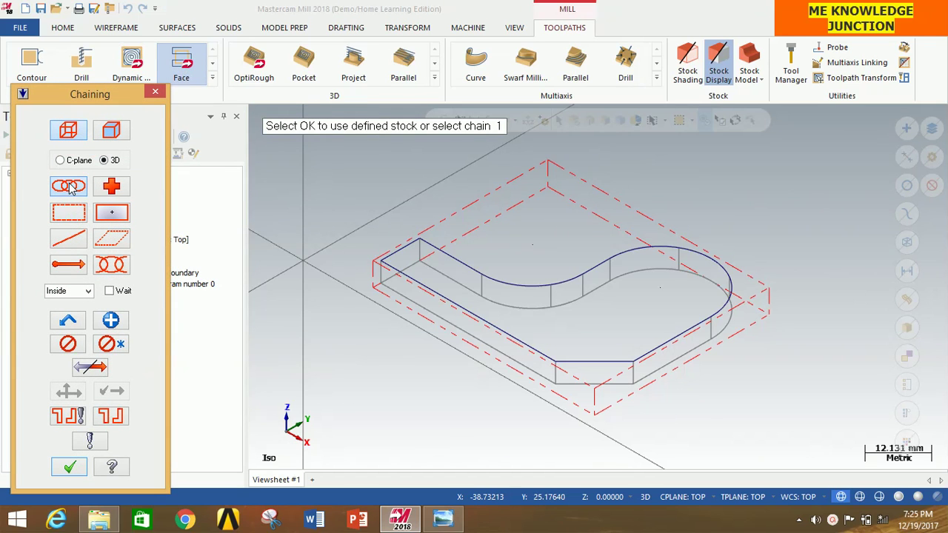
pyautogui.click(393, 256)
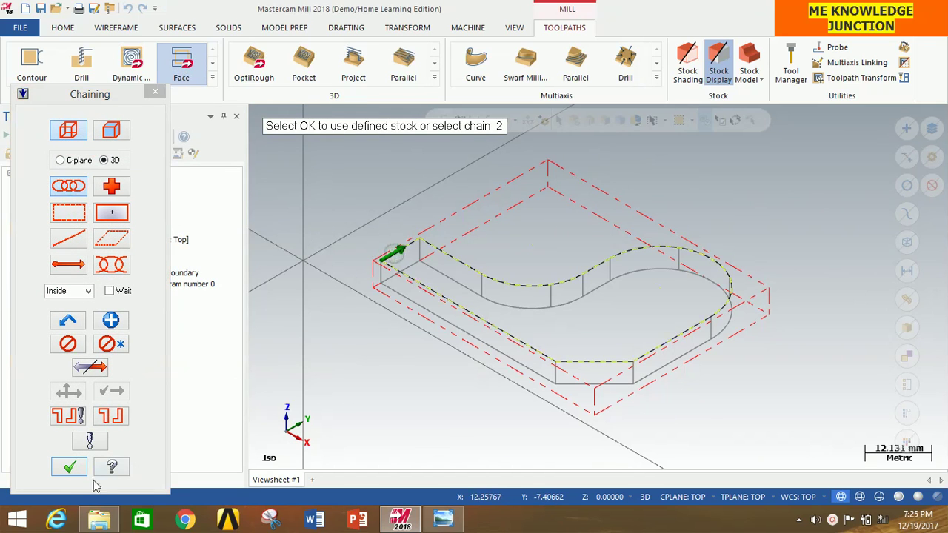
pyautogui.click(68, 472)
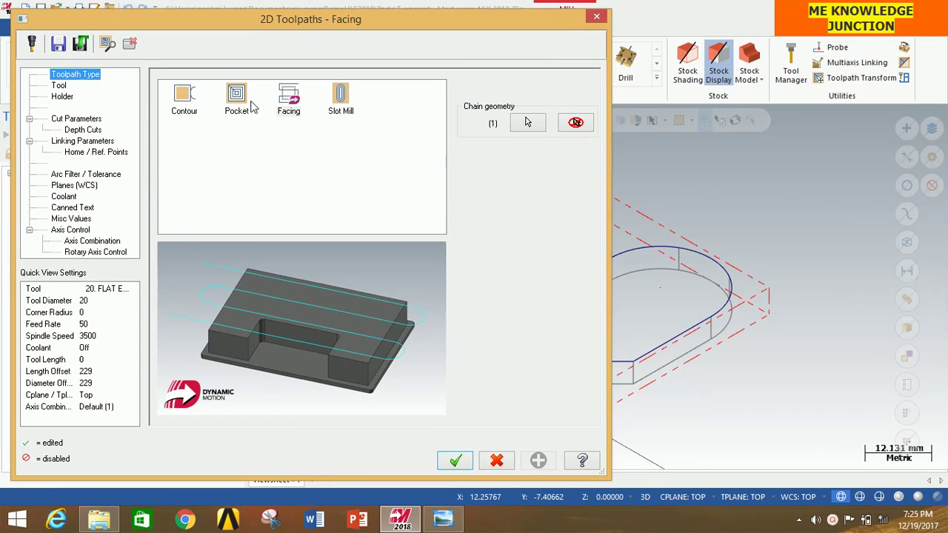
# Pick the 50 mm face mill from the tool library filtered to face mills.
pyautogui.click(59, 85)
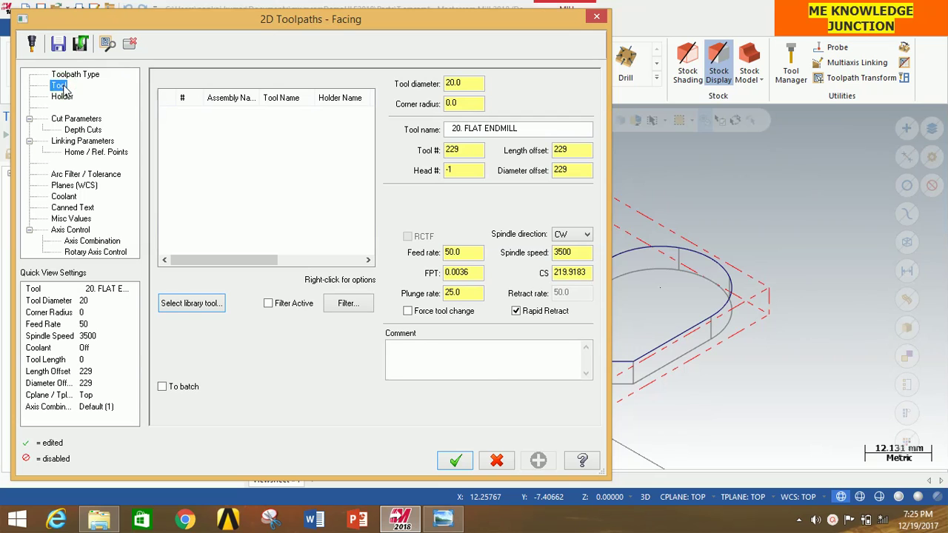
pyautogui.click(182, 306)
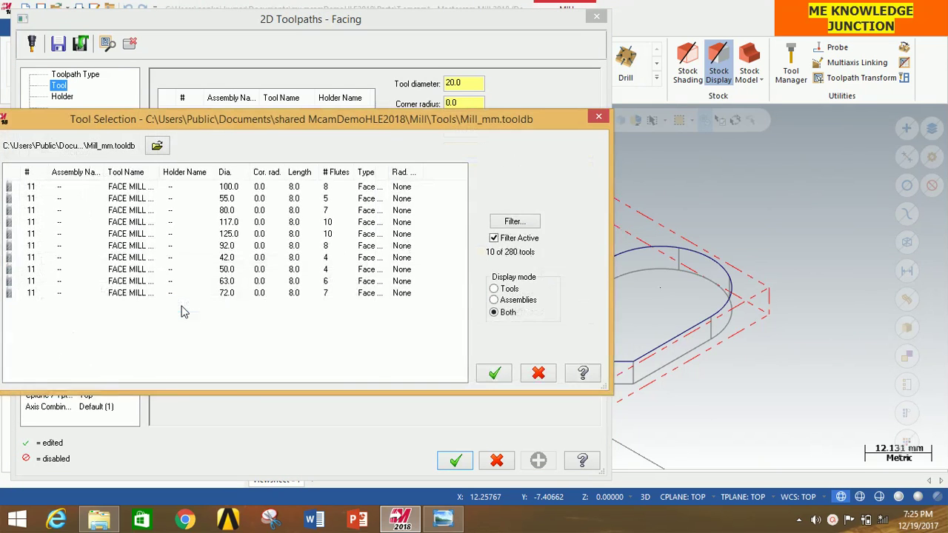
pyautogui.click(504, 222)
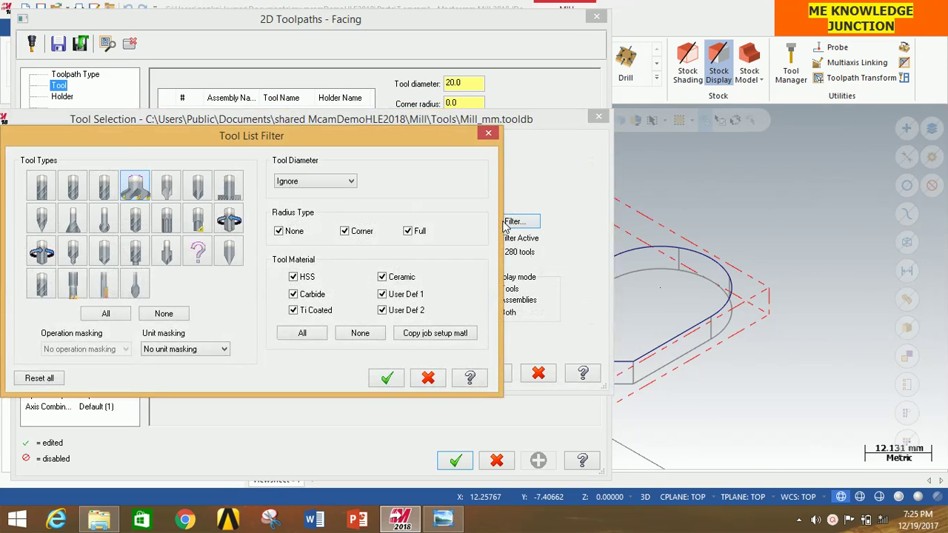
pyautogui.click(134, 189)
pyautogui.click(386, 379)
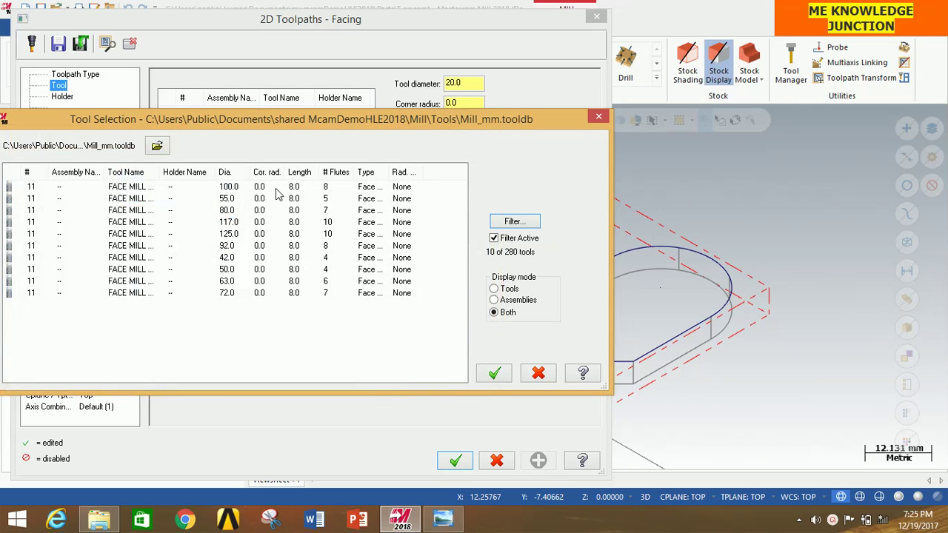
pyautogui.click(235, 188)
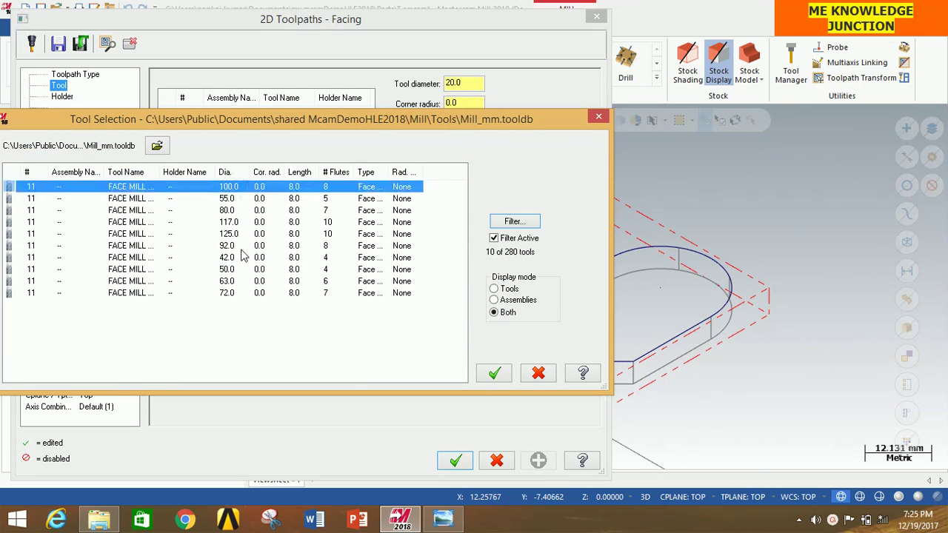
pyautogui.click(232, 271)
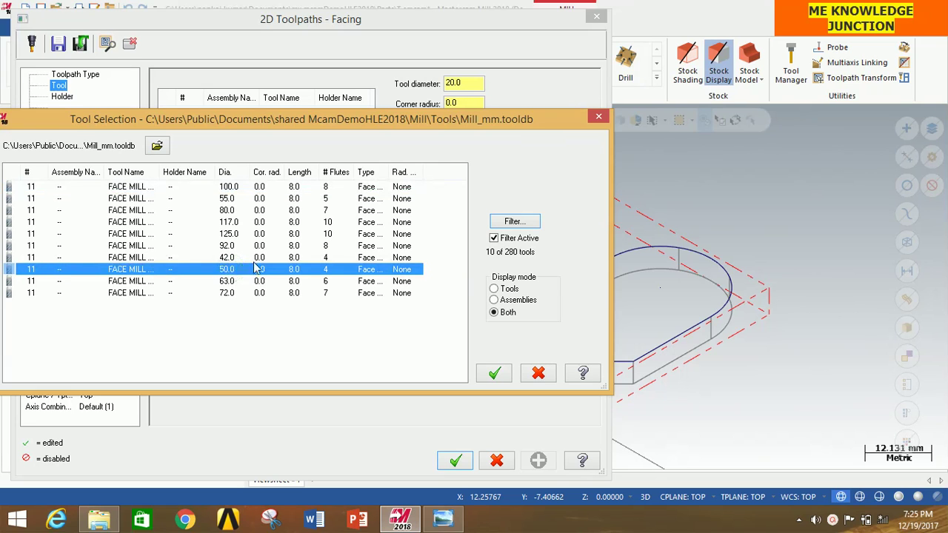
pyautogui.click(493, 374)
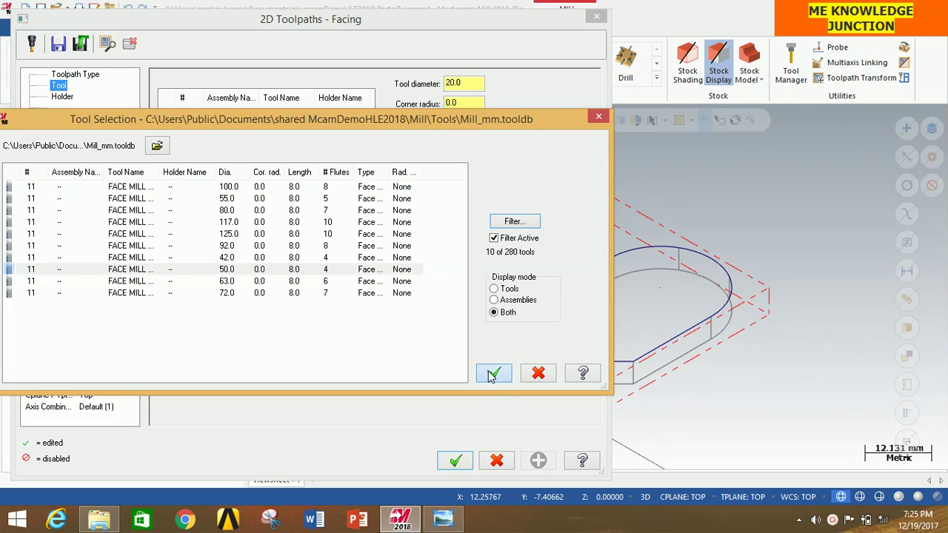
# Set the facing cut style to Zigzag with 0 floor stock.
pyautogui.click(63, 97)
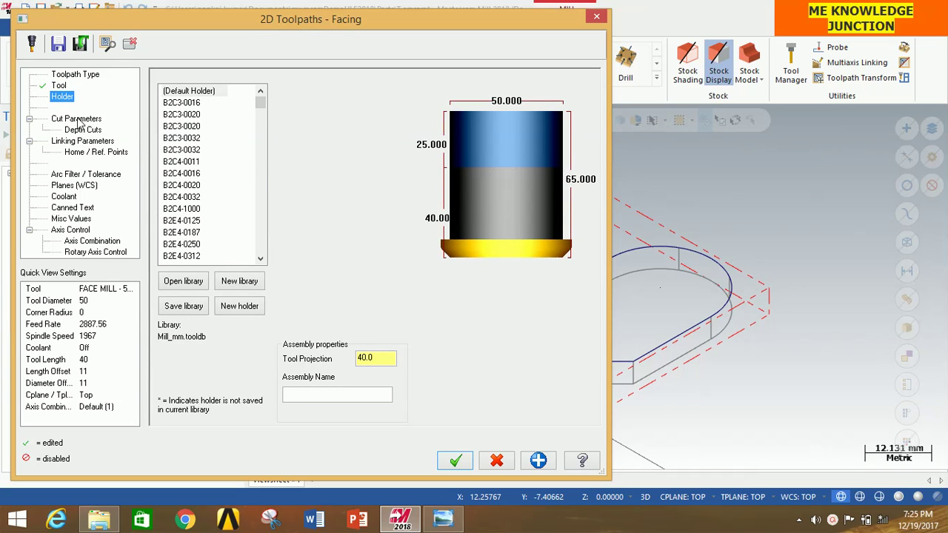
pyautogui.click(78, 119)
pyautogui.click(271, 100)
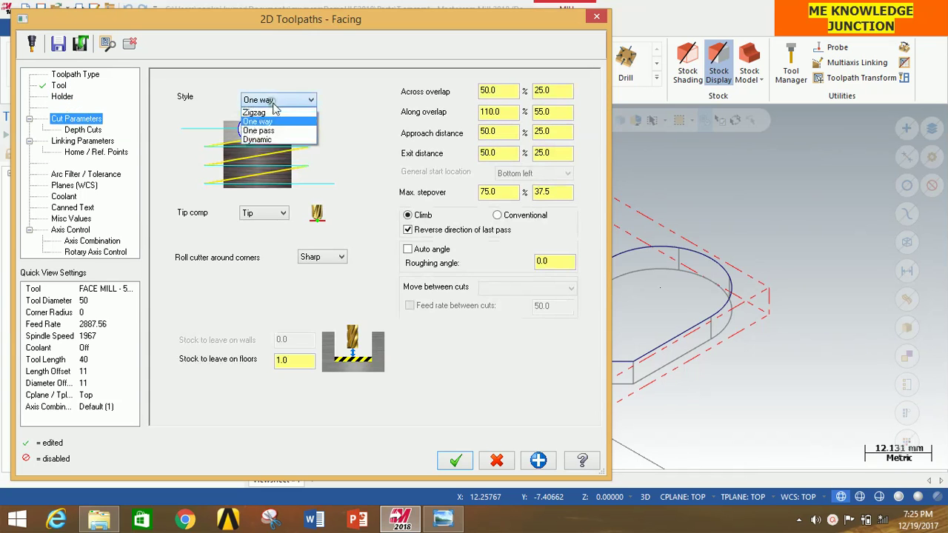
pyautogui.click(275, 113)
pyautogui.moveTo(306, 360); pyautogui.dragTo(250, 359)
pyautogui.write('0')
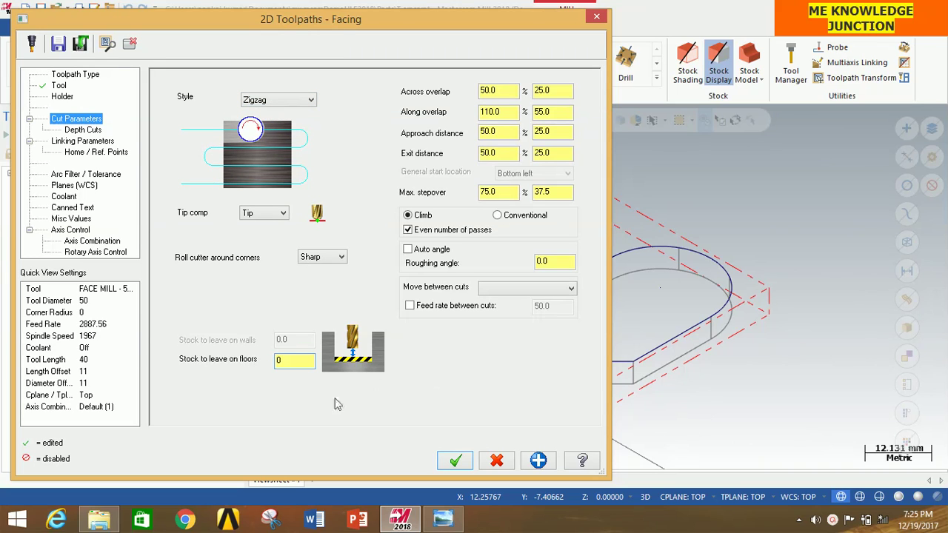
# Set depth cuts to a 4.0 max rough step with one 0.25 finish cut.
pyautogui.click(80, 131)
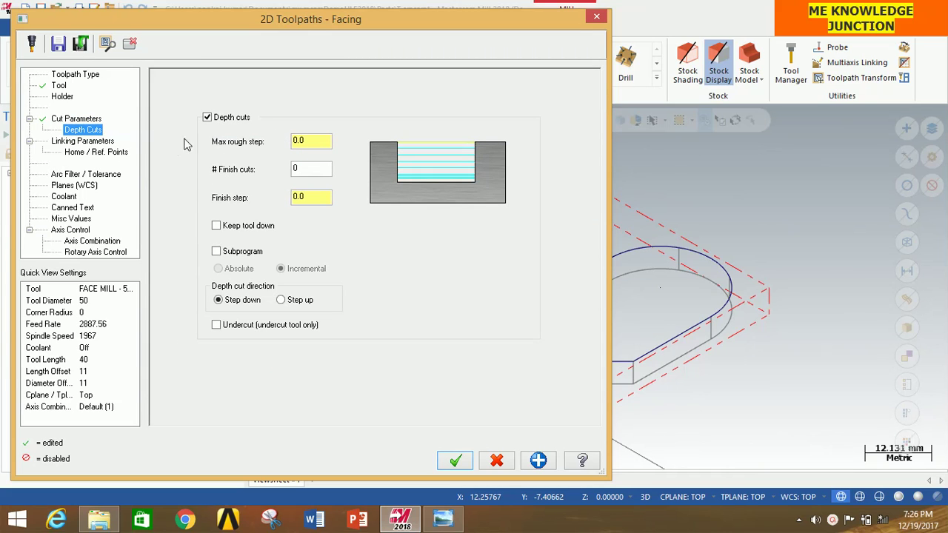
pyautogui.click(312, 142)
pyautogui.write('44')
pyautogui.click(315, 197)
pyautogui.write('0.')
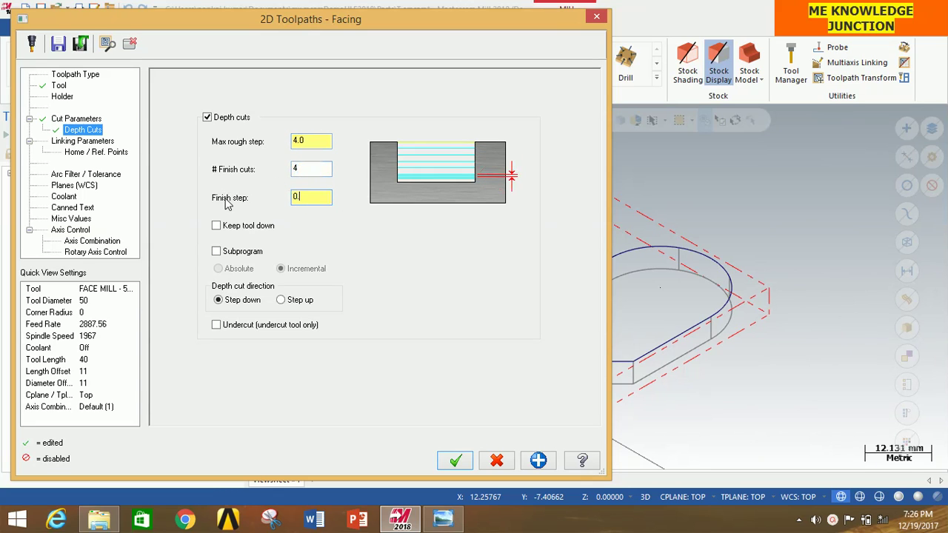
pyautogui.click(79, 151)
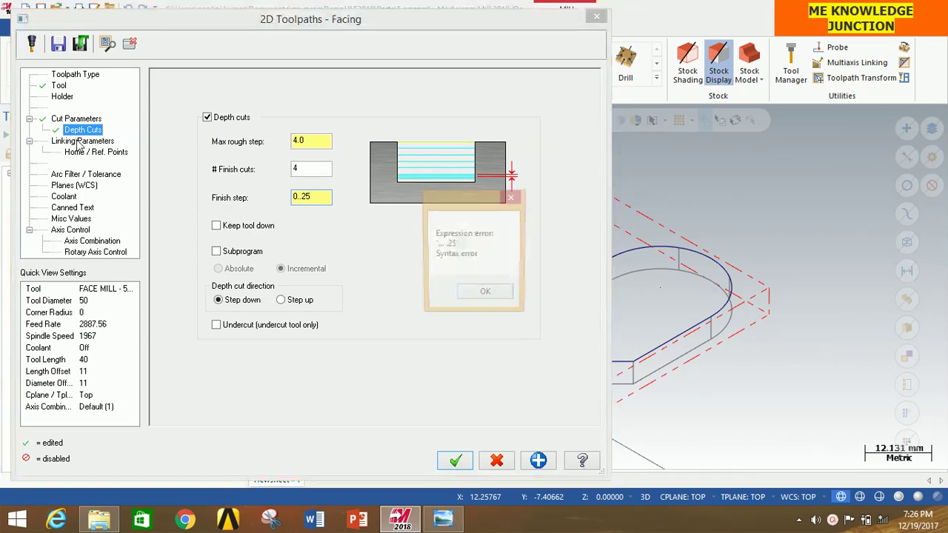
pyautogui.click(477, 303)
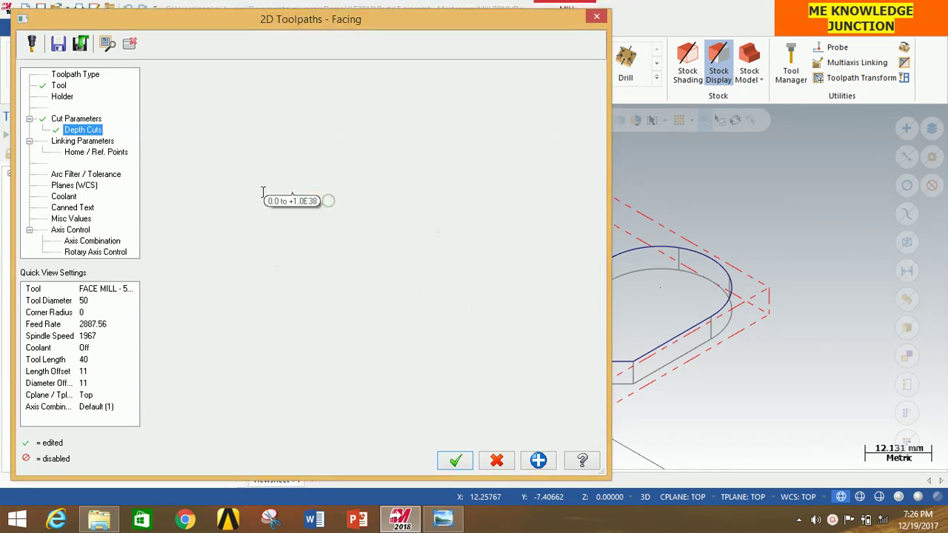
pyautogui.click(78, 131)
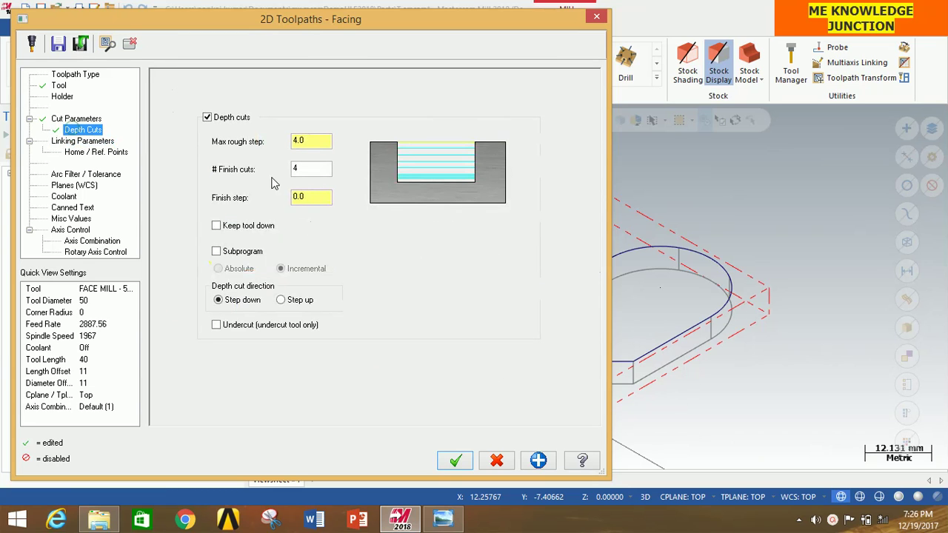
pyautogui.doubleClick(308, 167)
pyautogui.write('1')
pyautogui.doubleClick(315, 197)
pyautogui.write('0.')
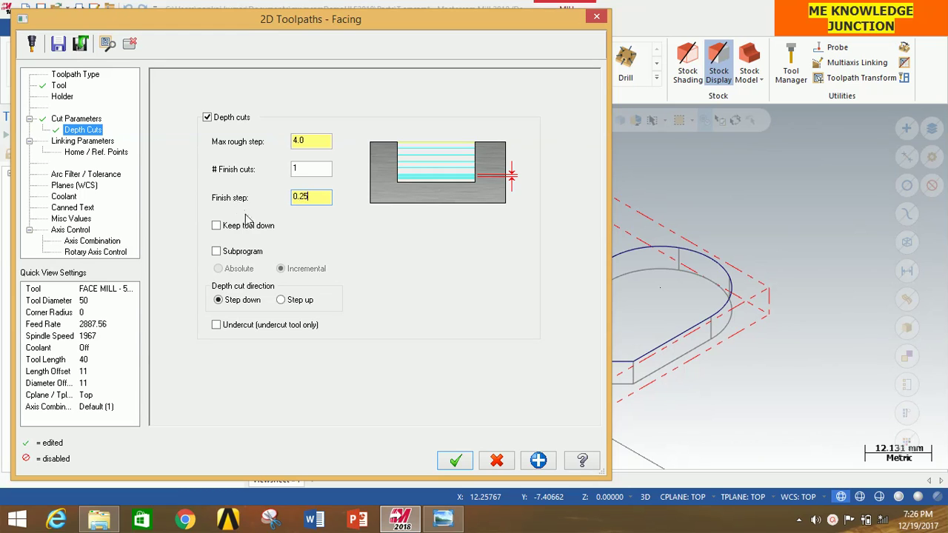
pyautogui.click(86, 143)
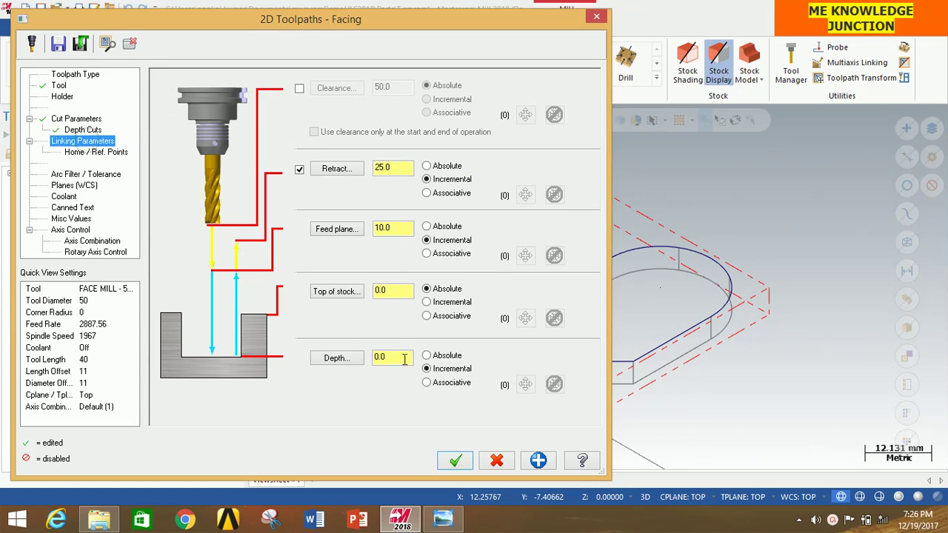
pyautogui.moveTo(390, 357); pyautogui.dragTo(357, 360)
pyautogui.click(455, 461)
pyautogui.scroll(-3, 573, 303)
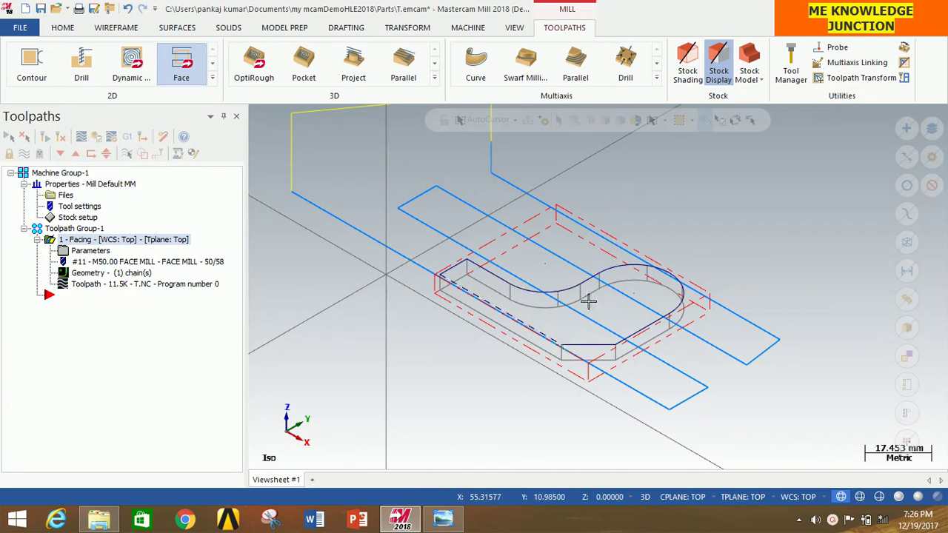
# Start a Contour toolpath chained on the part's outline edge.
pyautogui.click(31, 63)
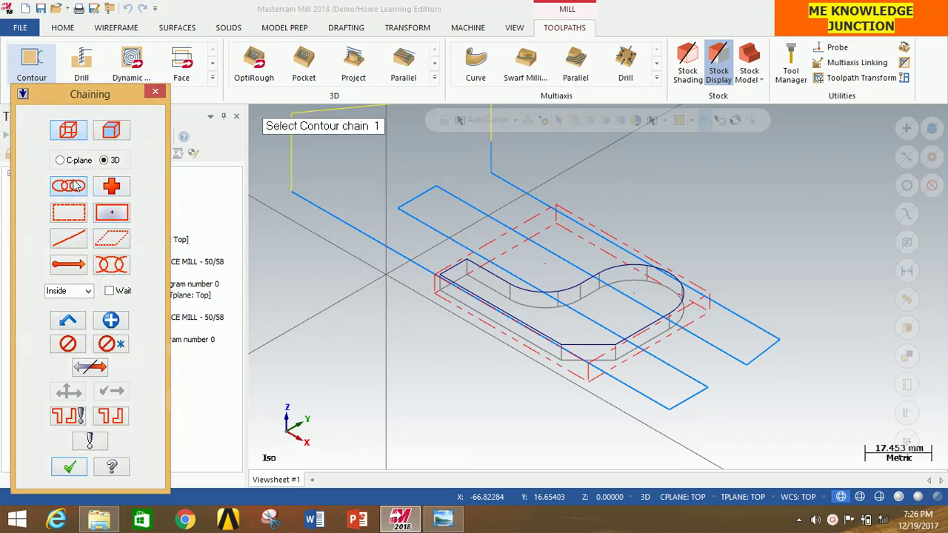
pyautogui.click(450, 269)
pyautogui.click(69, 468)
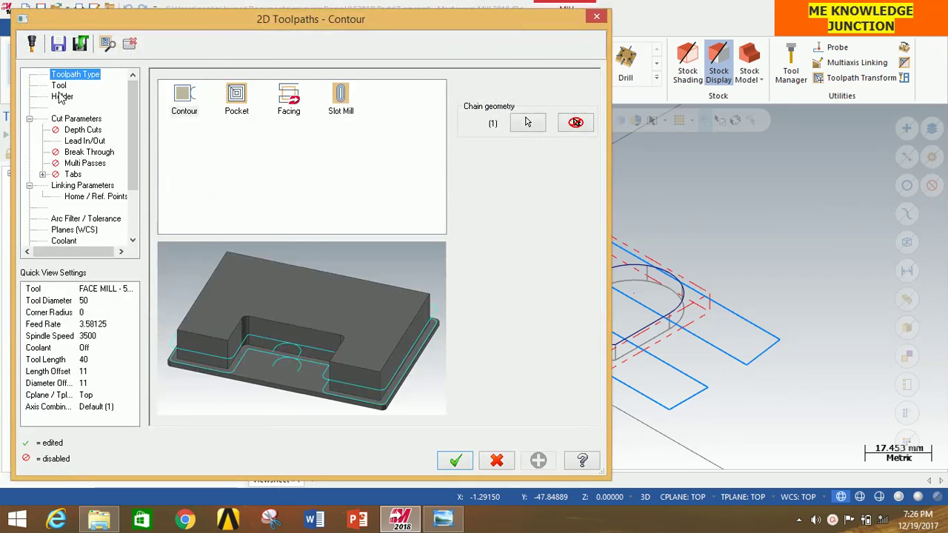
# Filter the tool library to Endmill2 Sphere ball-nose mills for the contour tool.
pyautogui.click(58, 86)
pyautogui.click(187, 306)
pyautogui.click(516, 223)
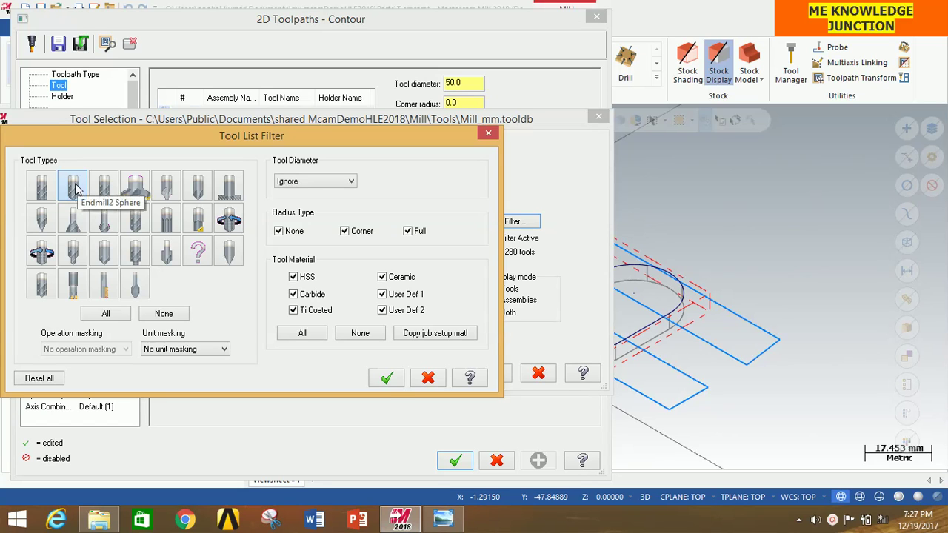
pyautogui.click(74, 188)
pyautogui.click(387, 380)
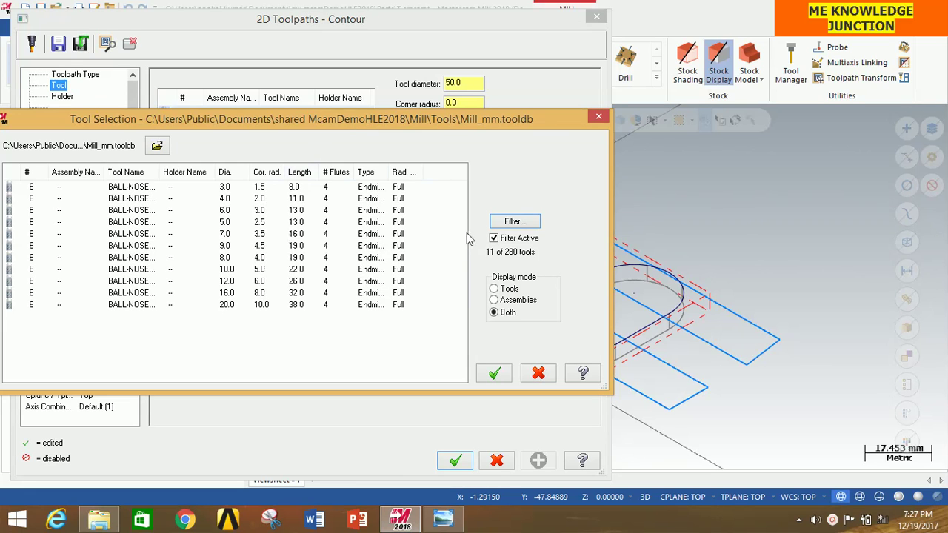
pyautogui.moveTo(398, 119); pyautogui.dragTo(385, 89)
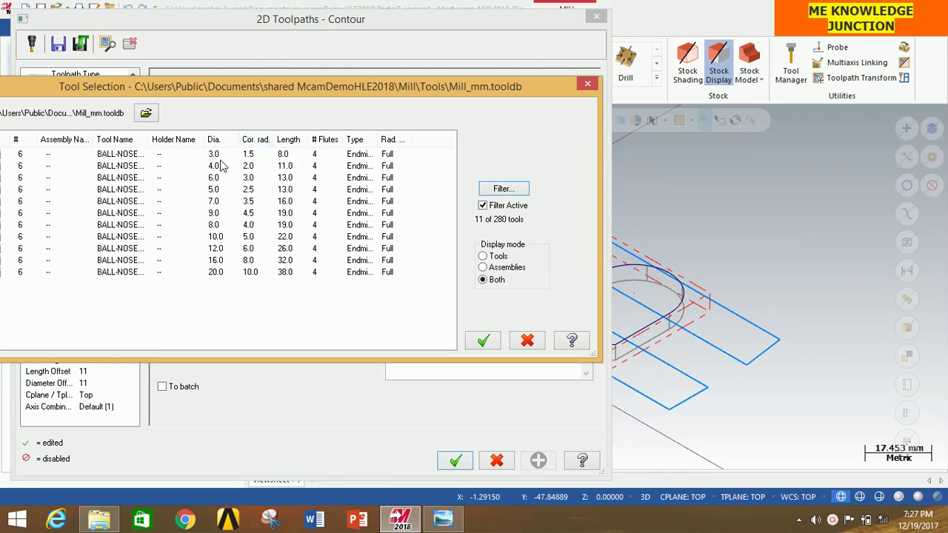
# Use the 5 mm ball-nose tool and enable depth cuts: 4 rough step, two 0.25 finish passes.
pyautogui.click(483, 340)
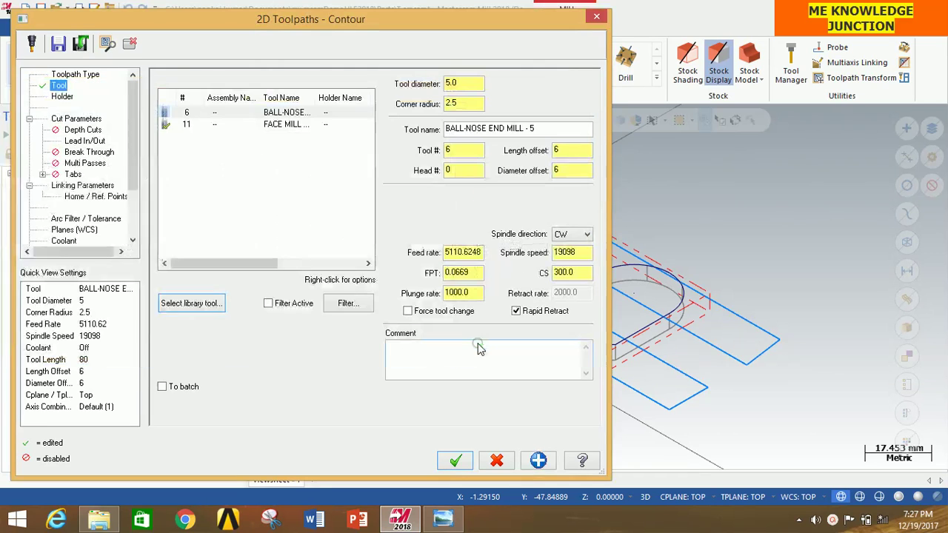
pyautogui.click(63, 98)
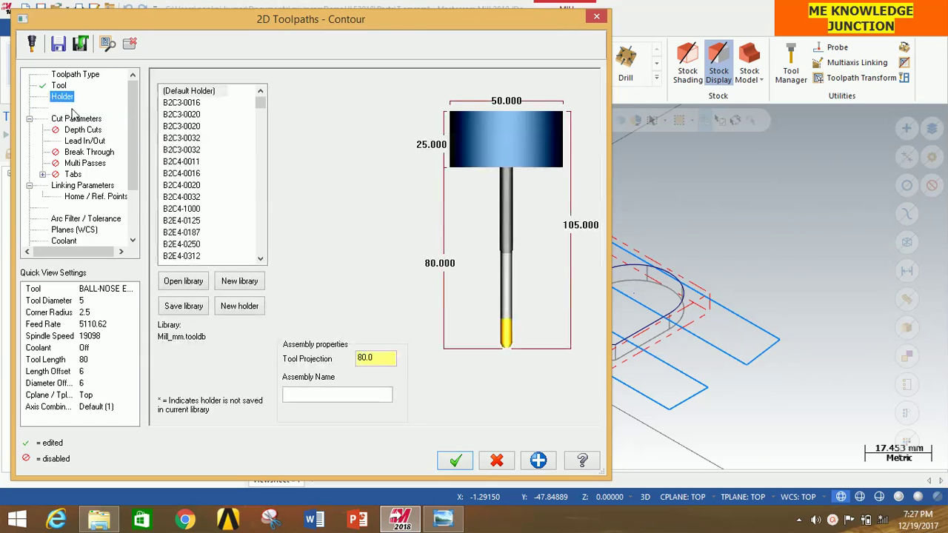
pyautogui.click(75, 121)
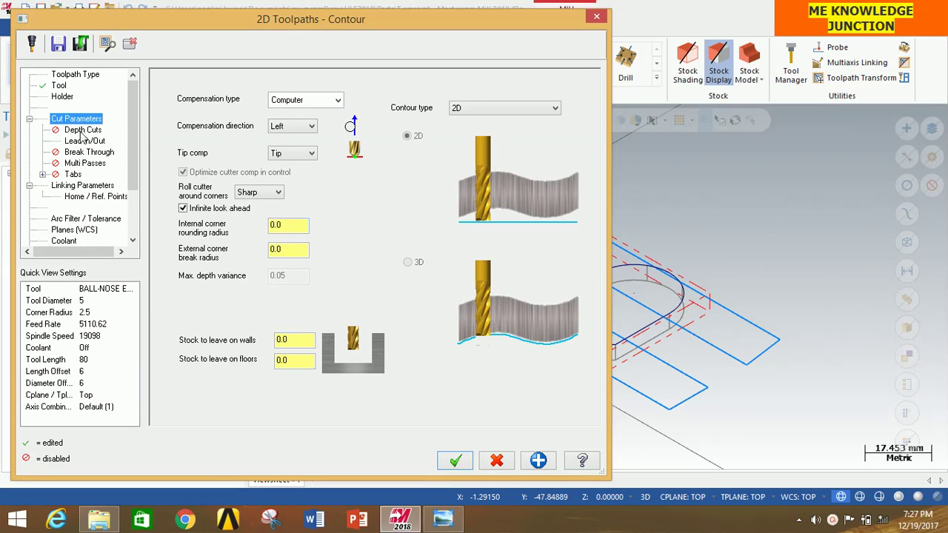
pyautogui.click(83, 131)
pyautogui.click(207, 117)
pyautogui.doubleClick(298, 141)
pyautogui.write('4')
pyautogui.doubleClick(303, 169)
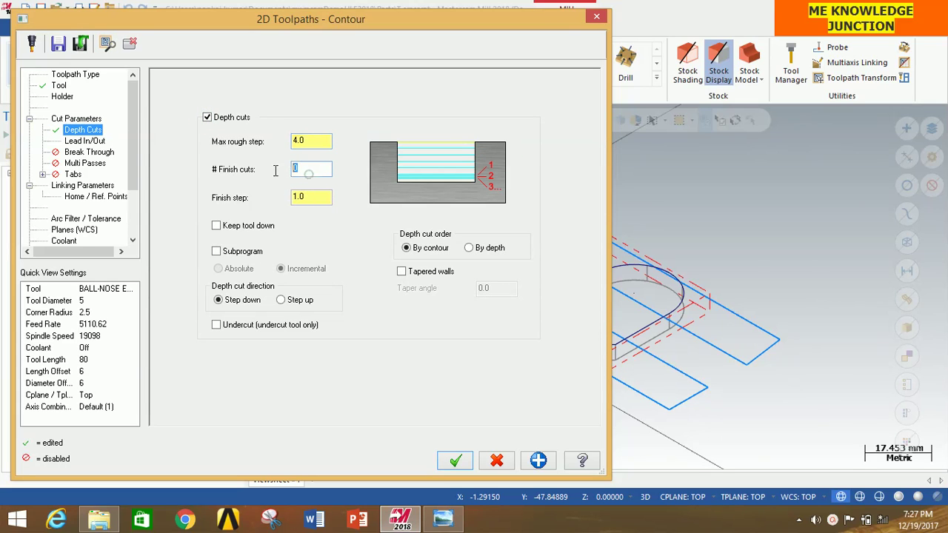
pyautogui.write('4')
pyautogui.press('BackSpace')
pyautogui.doubleClick(311, 196)
pyautogui.write('0.25')
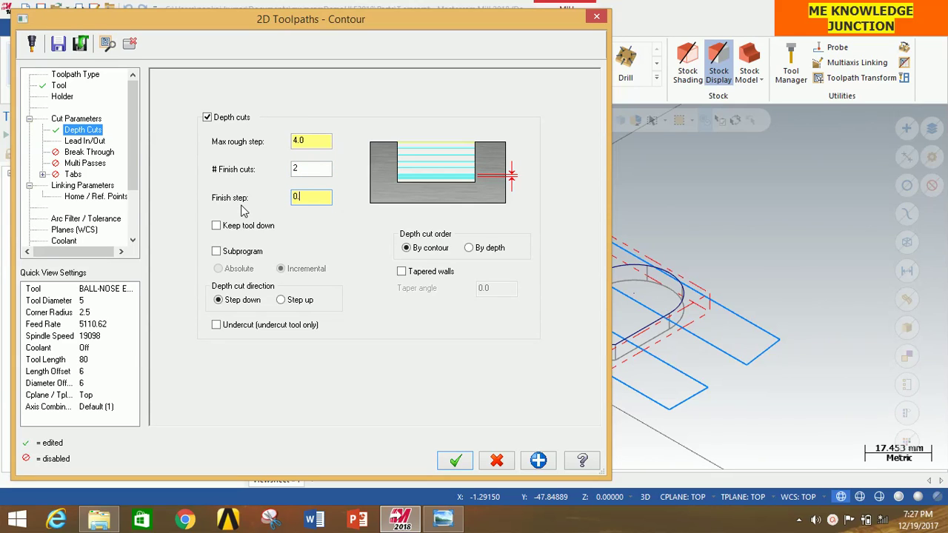
# Turn on break through with an amount of 5.
pyautogui.click(90, 141)
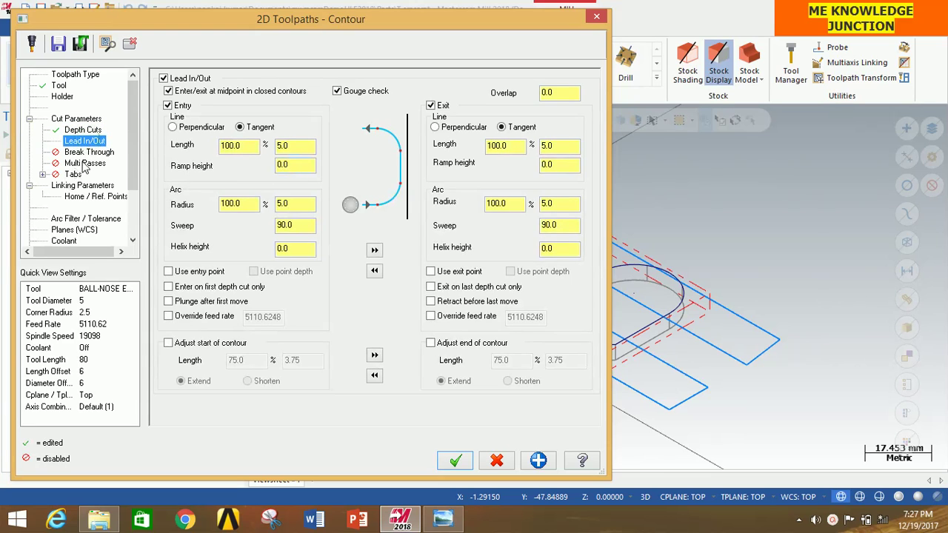
pyautogui.click(88, 152)
pyautogui.click(228, 117)
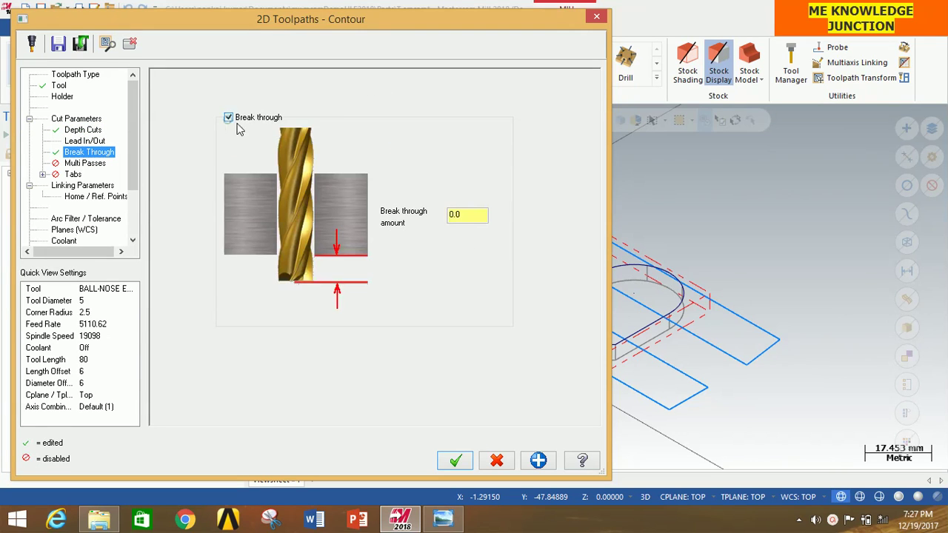
pyautogui.doubleClick(469, 217)
pyautogui.write('5')
# Go to Linking Parameters and select the contour Depth value.
pyautogui.click(80, 164)
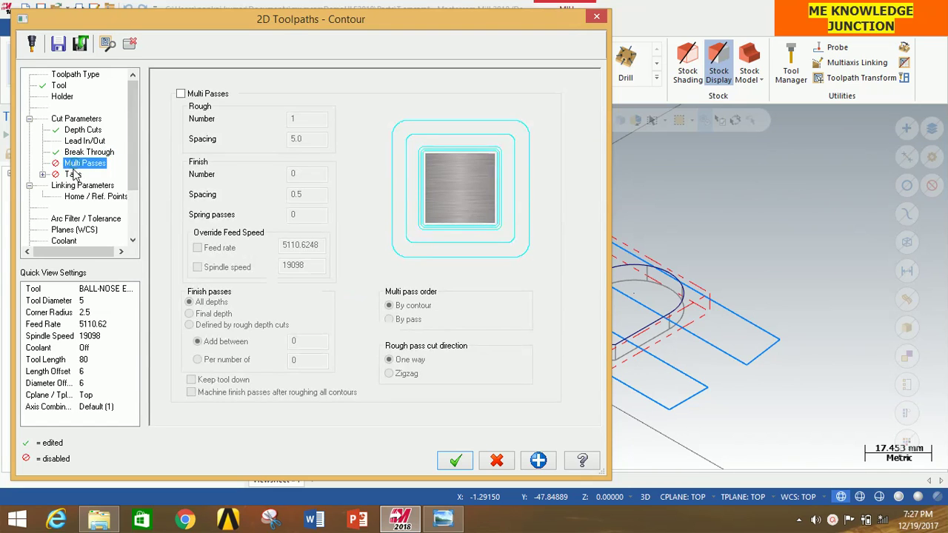
pyautogui.click(74, 175)
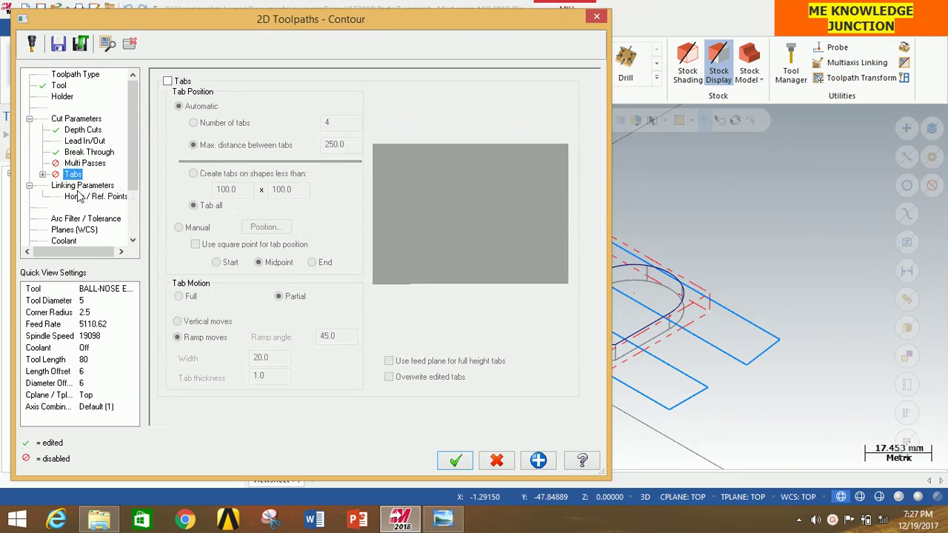
pyautogui.click(78, 186)
pyautogui.doubleClick(395, 357)
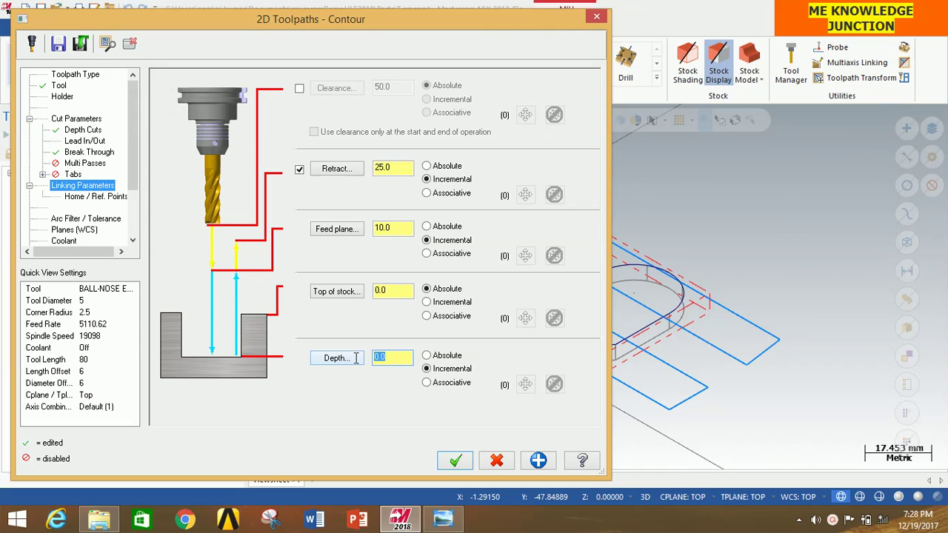
# Set the contour depth to 7, generate the toolpath, and select Toolpath Group-1.
pyautogui.write('7')
pyautogui.click(455, 463)
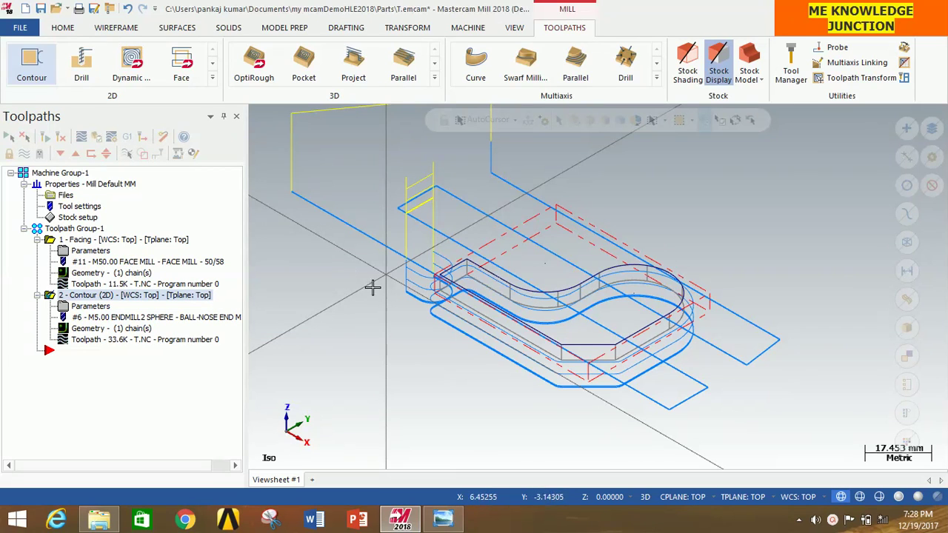
pyautogui.click(81, 229)
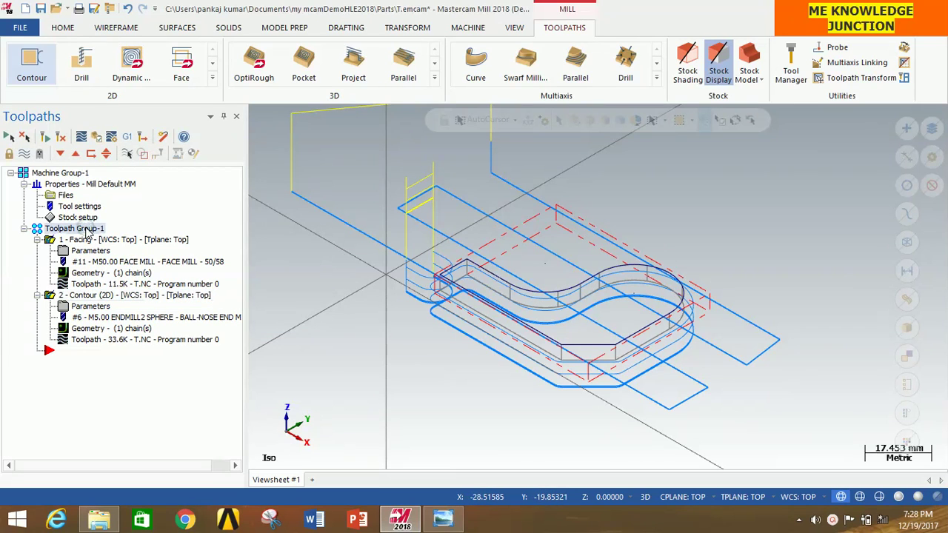
# Regenerate the facing and contour toolpaths and play both in Mastercam Simulator's Verify mode.
pyautogui.click(43, 141)
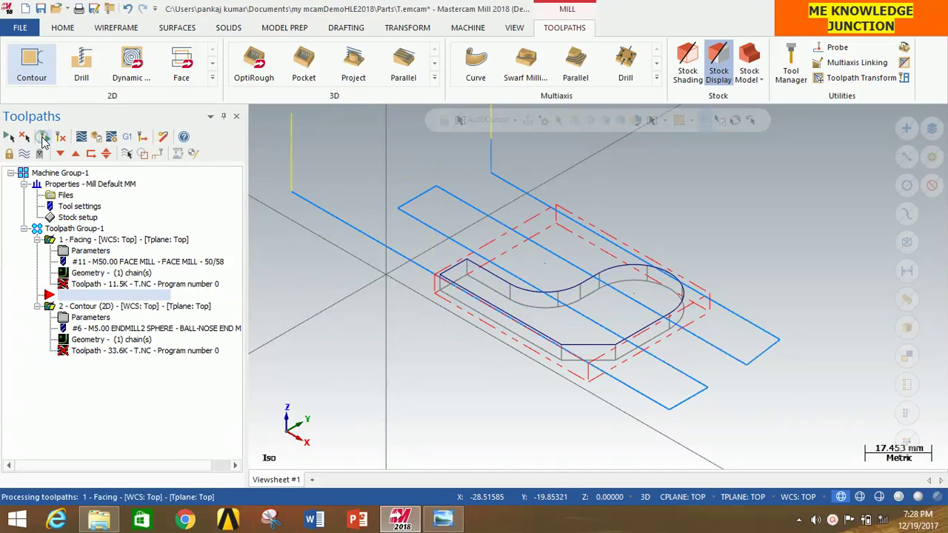
pyautogui.click(99, 139)
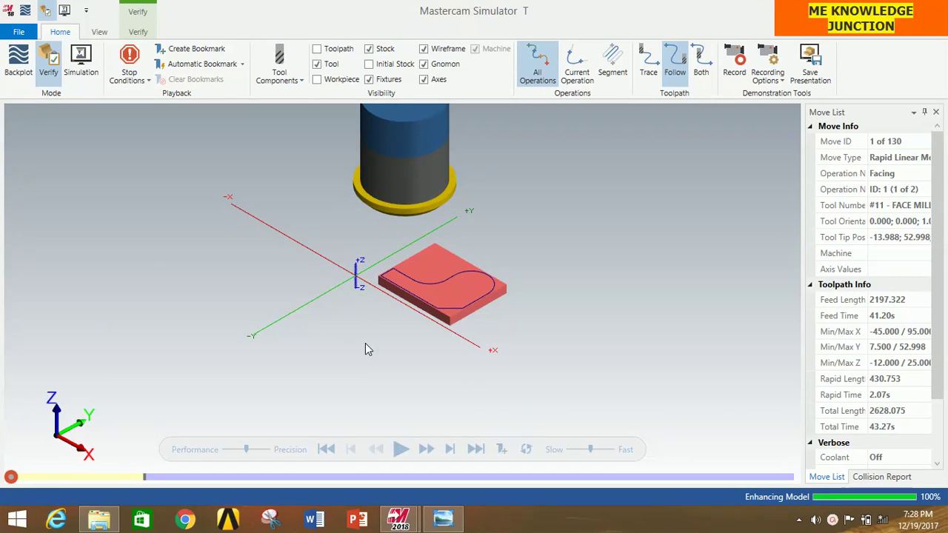
pyautogui.scroll(-4, 366, 350)
pyautogui.scroll(4, 349, 339)
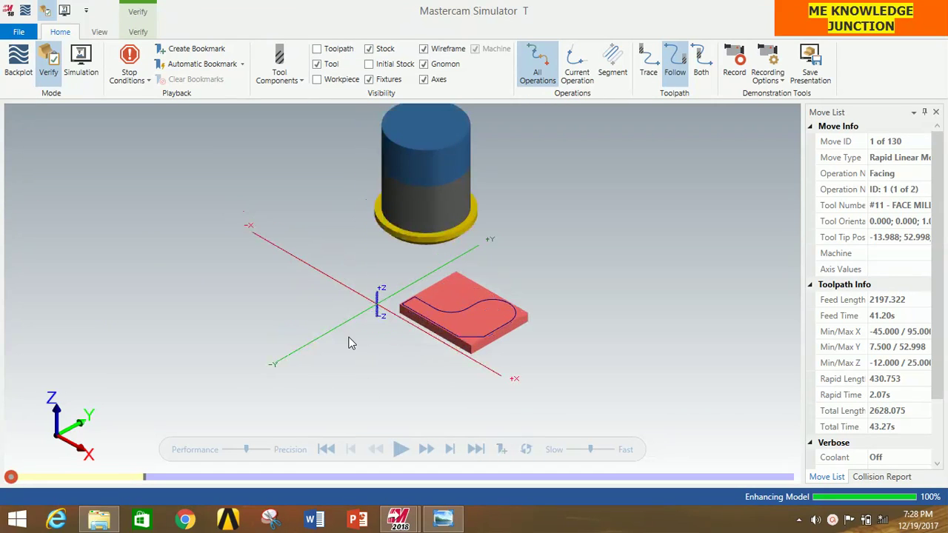
pyautogui.scroll(2, 480, 289)
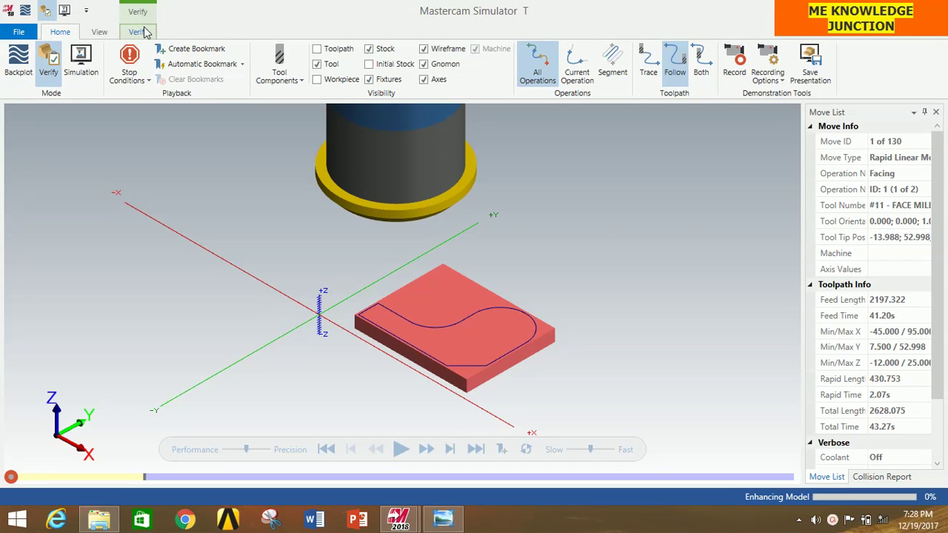
pyautogui.click(48, 65)
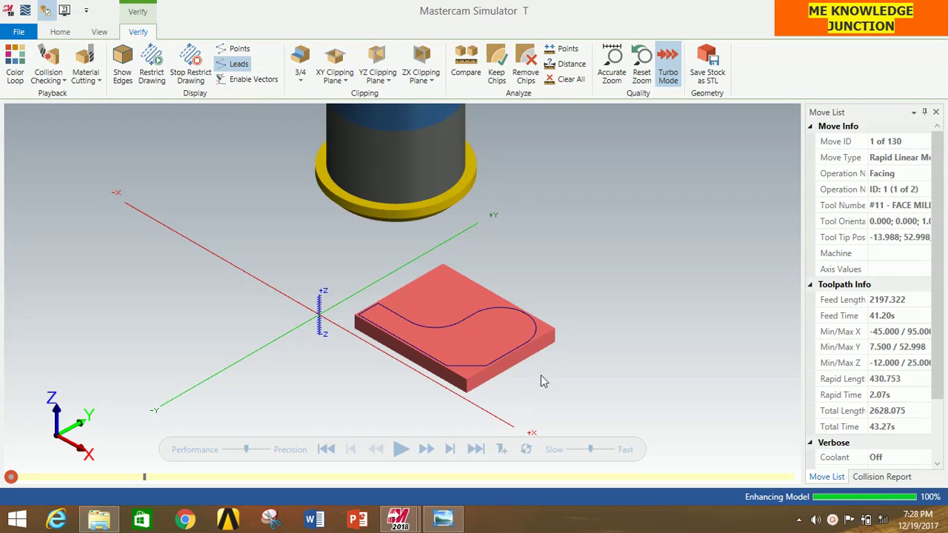
pyautogui.click(401, 450)
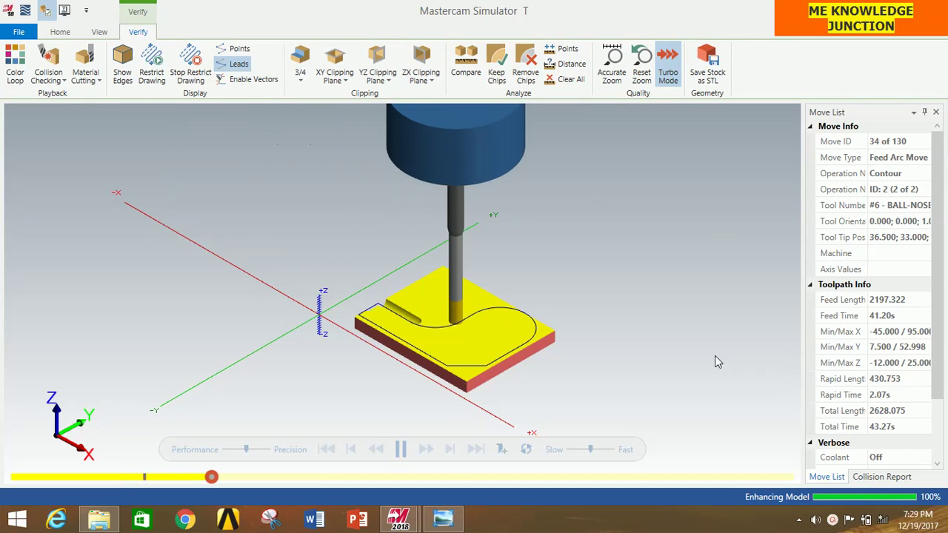
# Restart the simulation from the beginning with Color Loop coloring each operation.
pyautogui.click(398, 450)
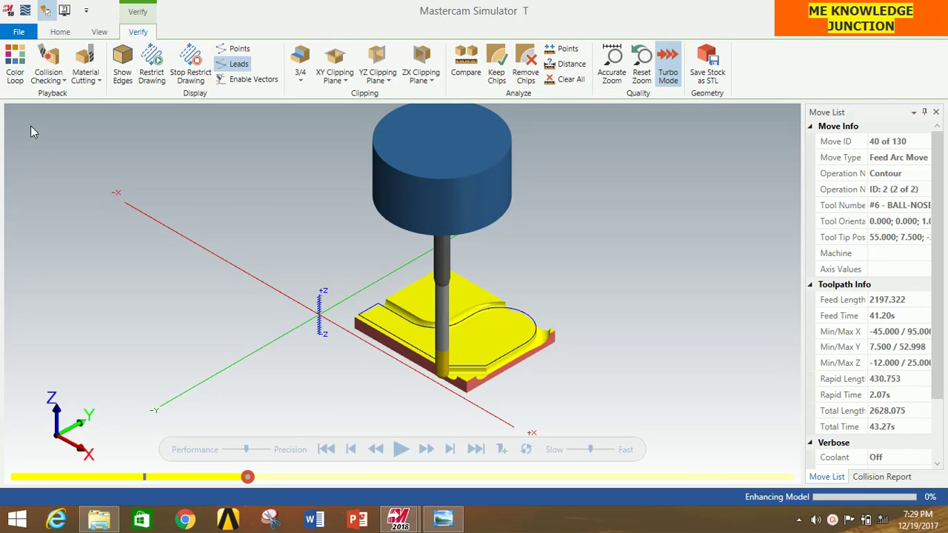
pyautogui.click(14, 68)
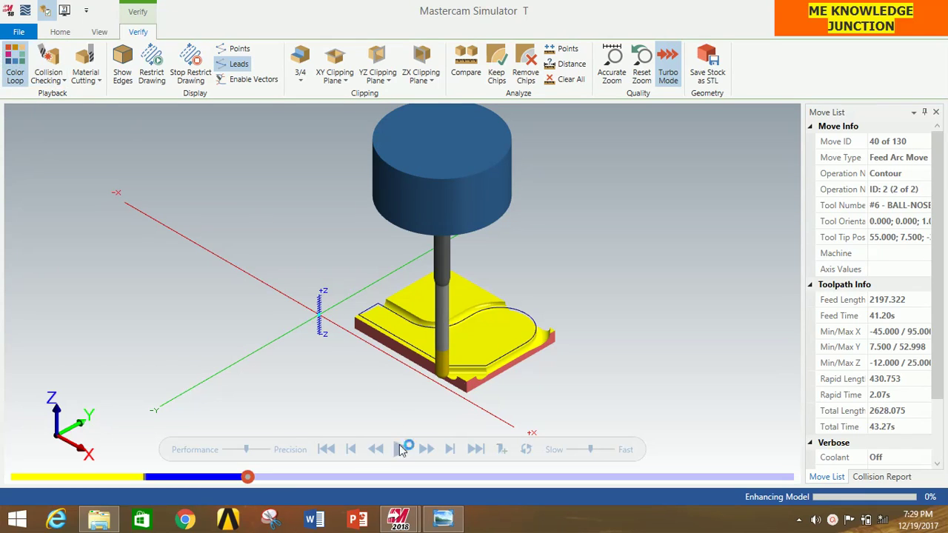
pyautogui.click(329, 452)
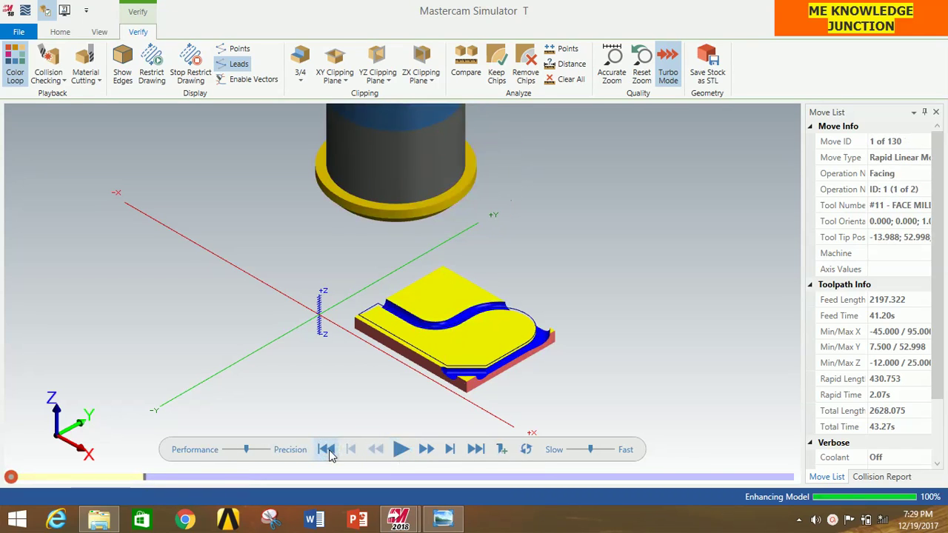
pyautogui.click(401, 450)
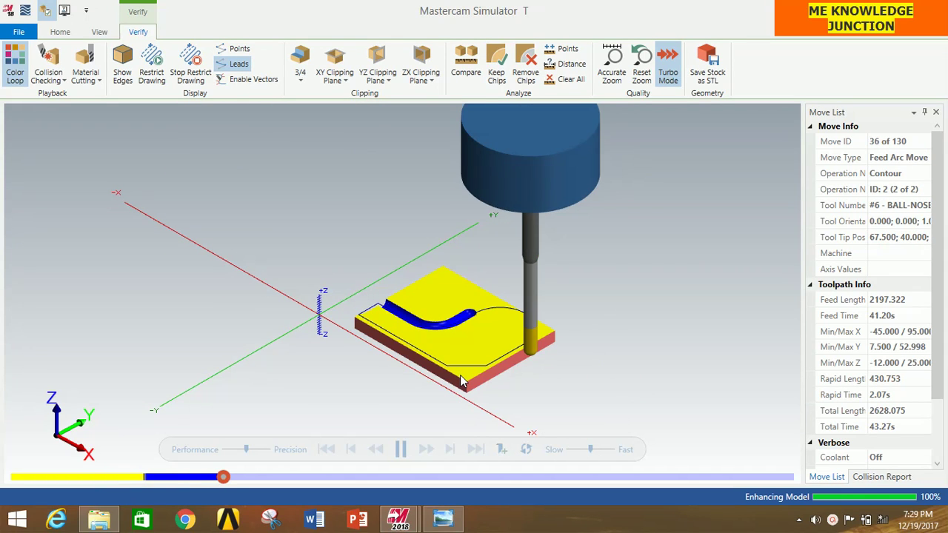
pyautogui.scroll(3, 460, 374)
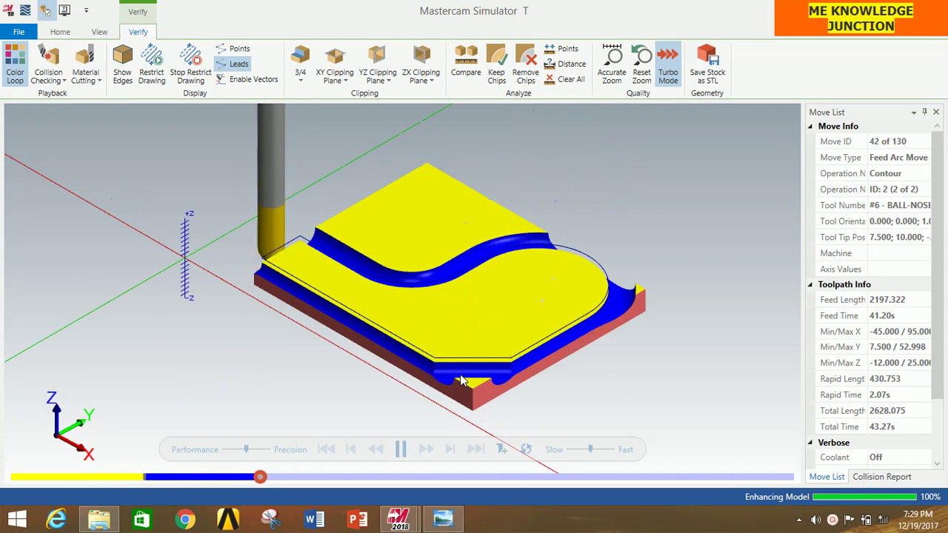
pyautogui.scroll(2, 460, 377)
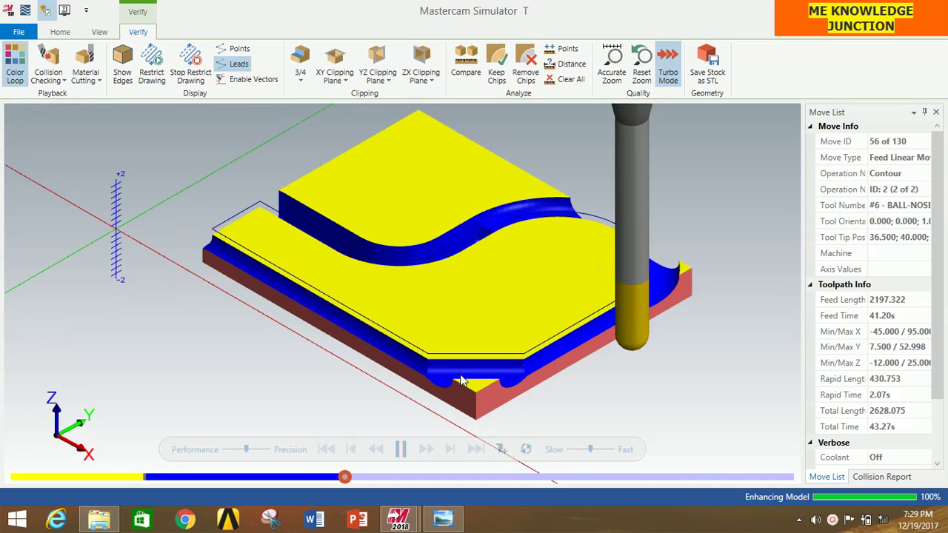